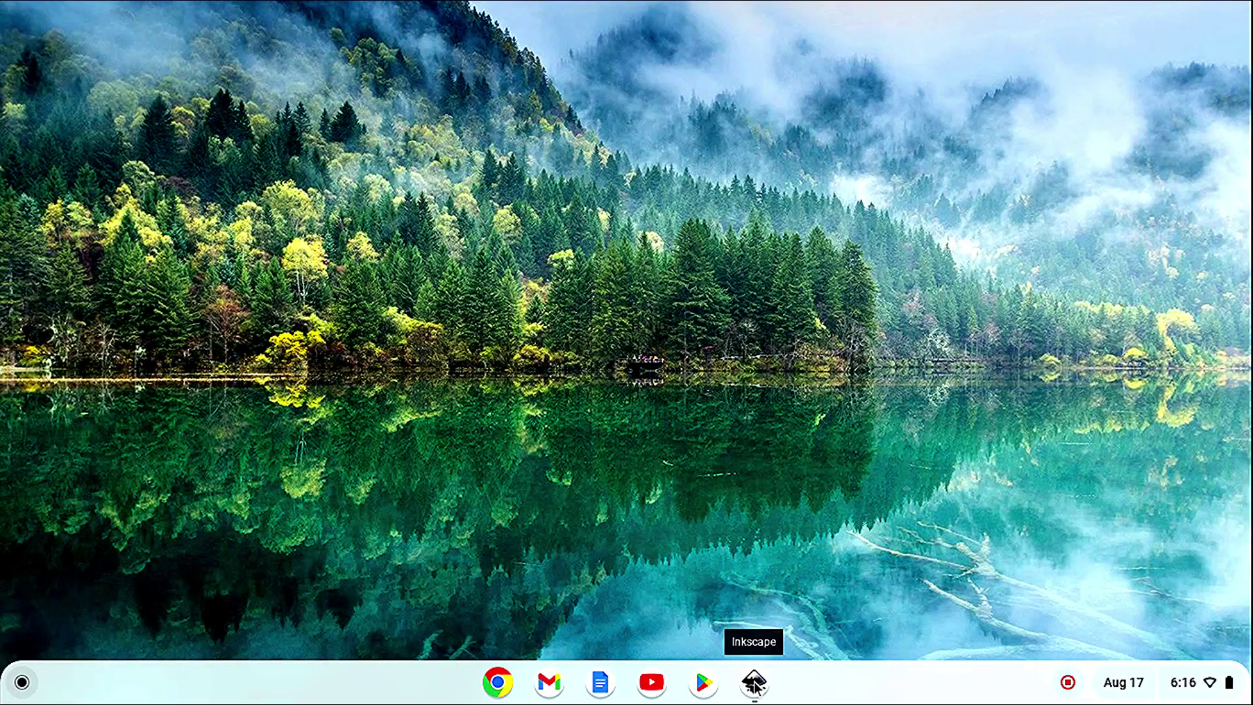
Step: Launch Inkscape maximized and zoom out to 18% around the blank page
click(754, 682)
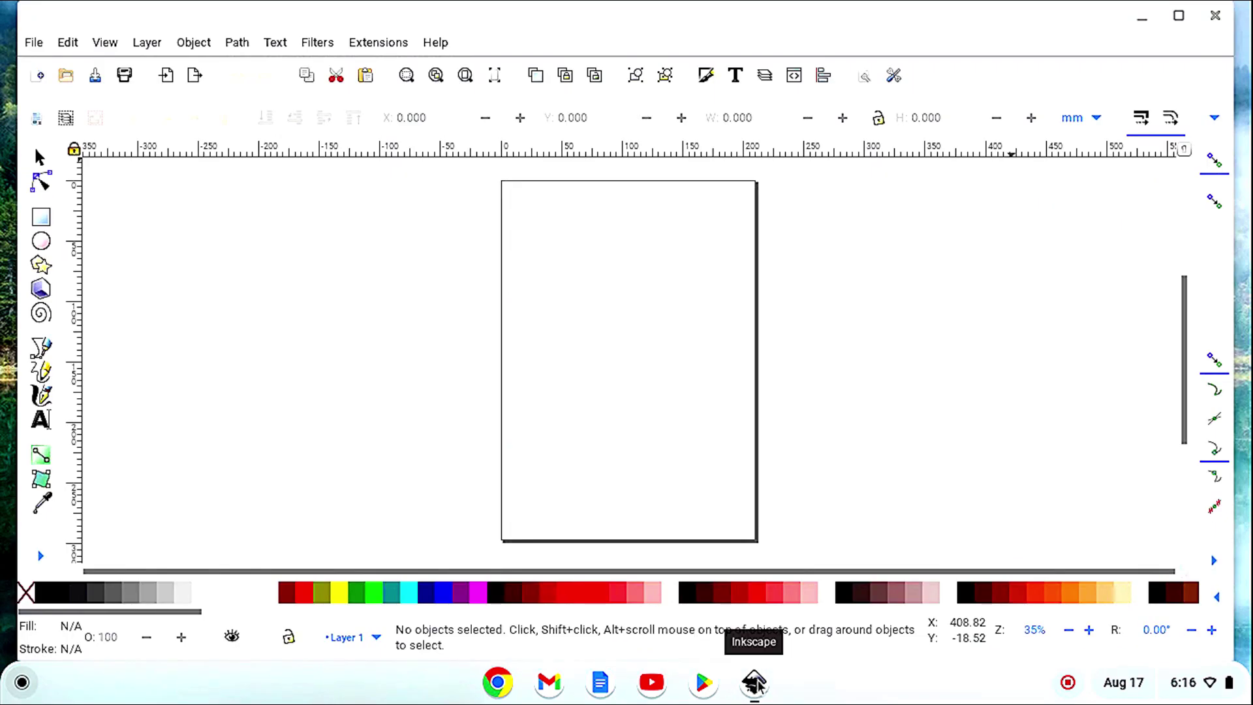
click(1180, 14)
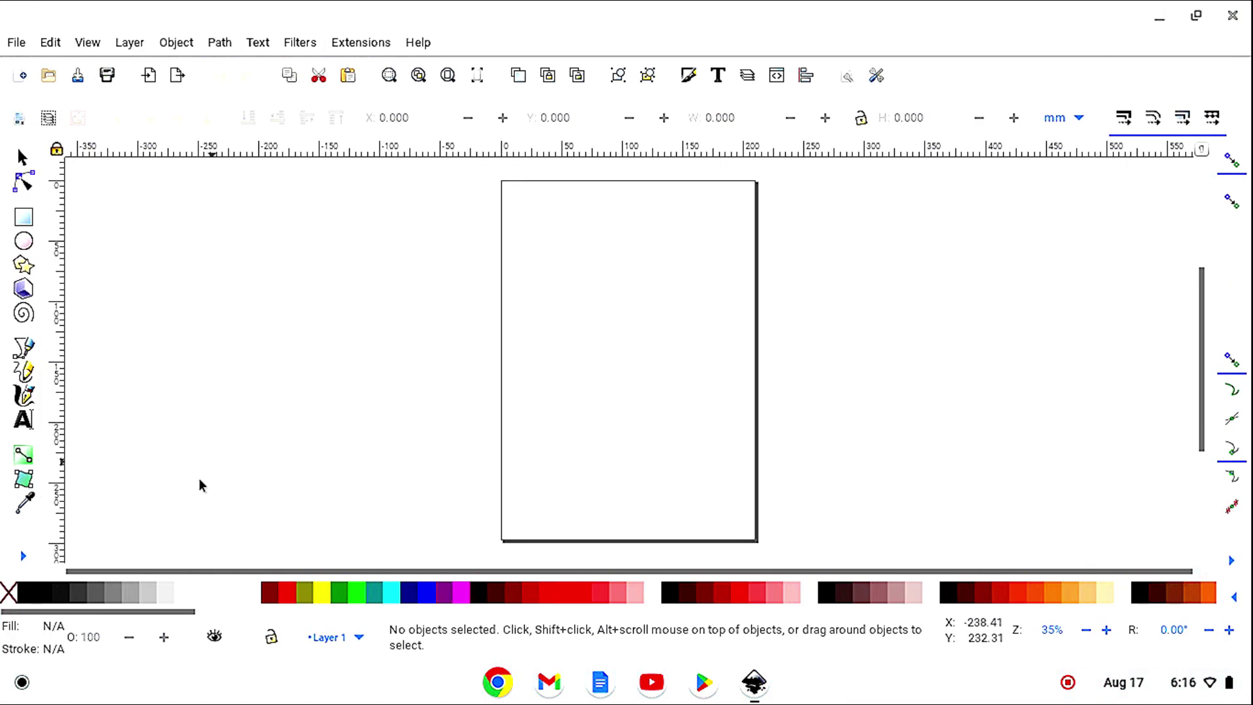
click(23, 555)
click(81, 612)
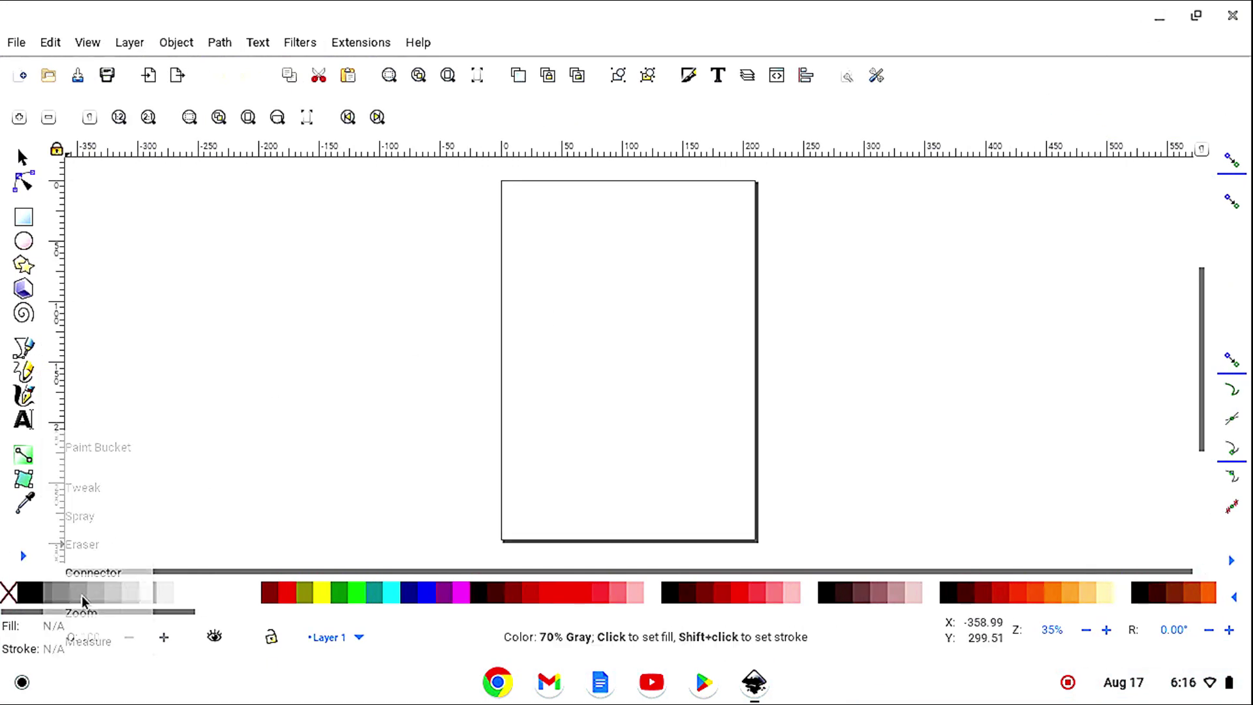
click(49, 118)
click(50, 119)
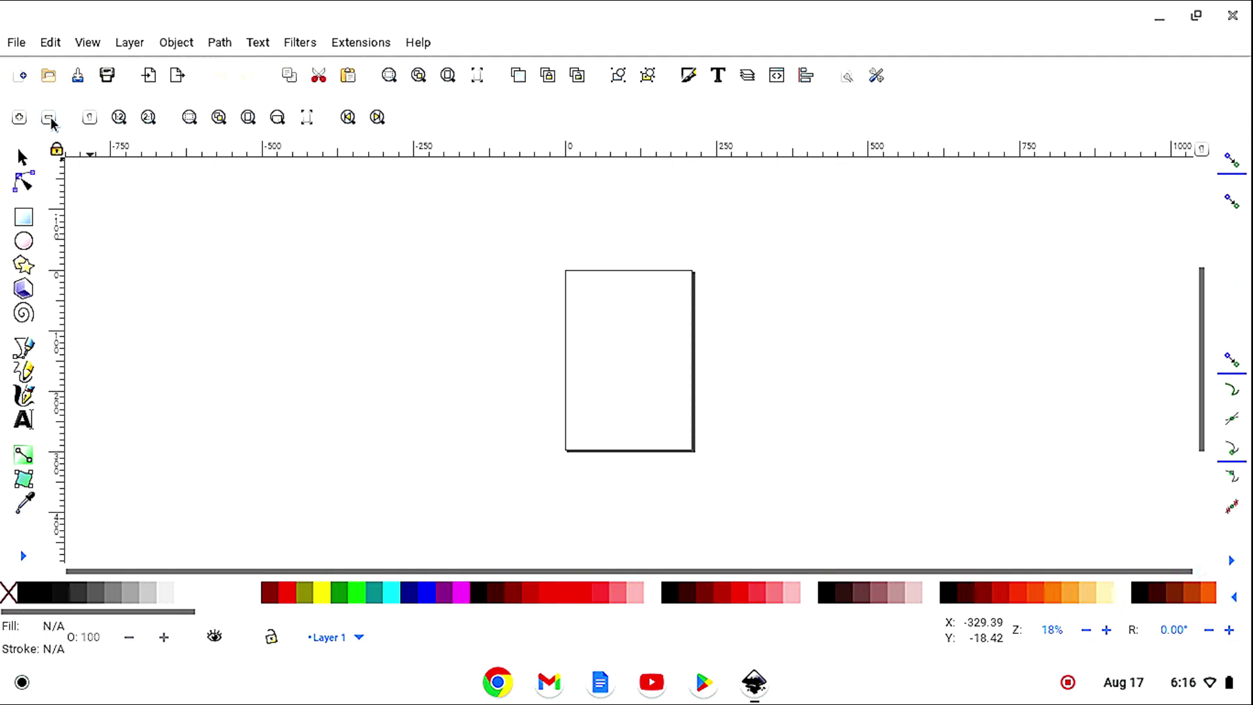
click(22, 158)
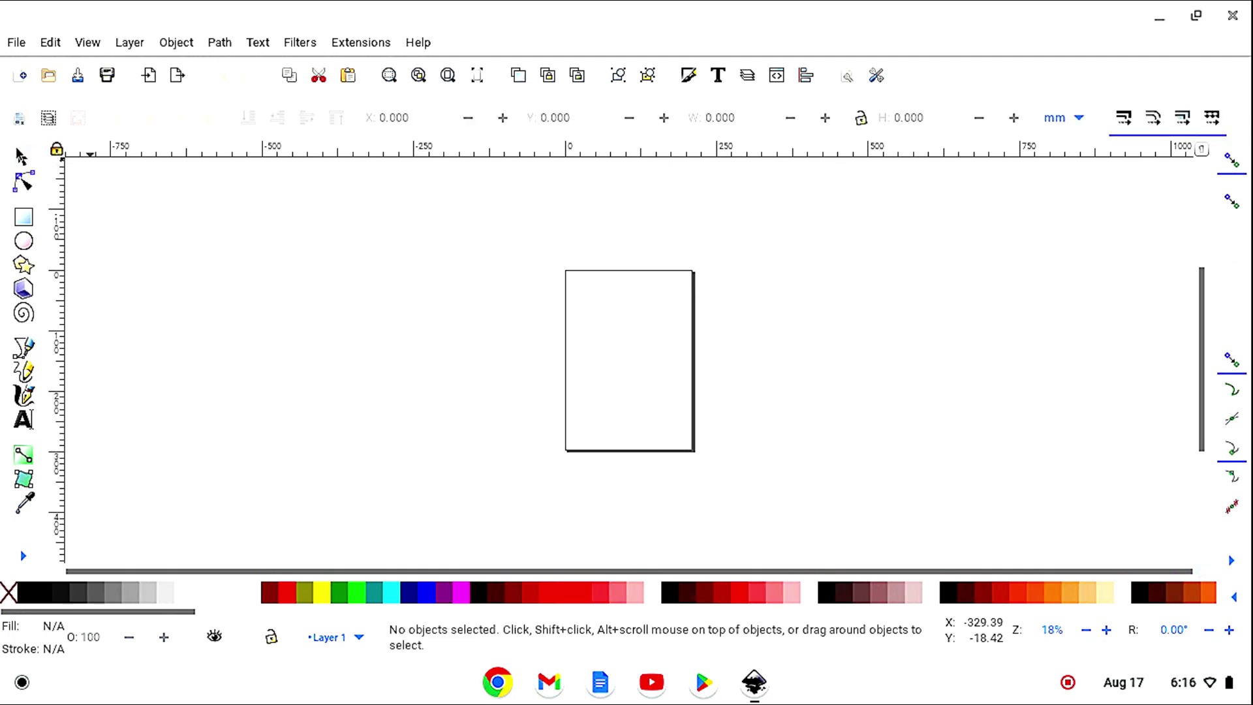
Step: Set the page size to US Letter (8.5 × 11.0 in) in Document Properties
click(17, 43)
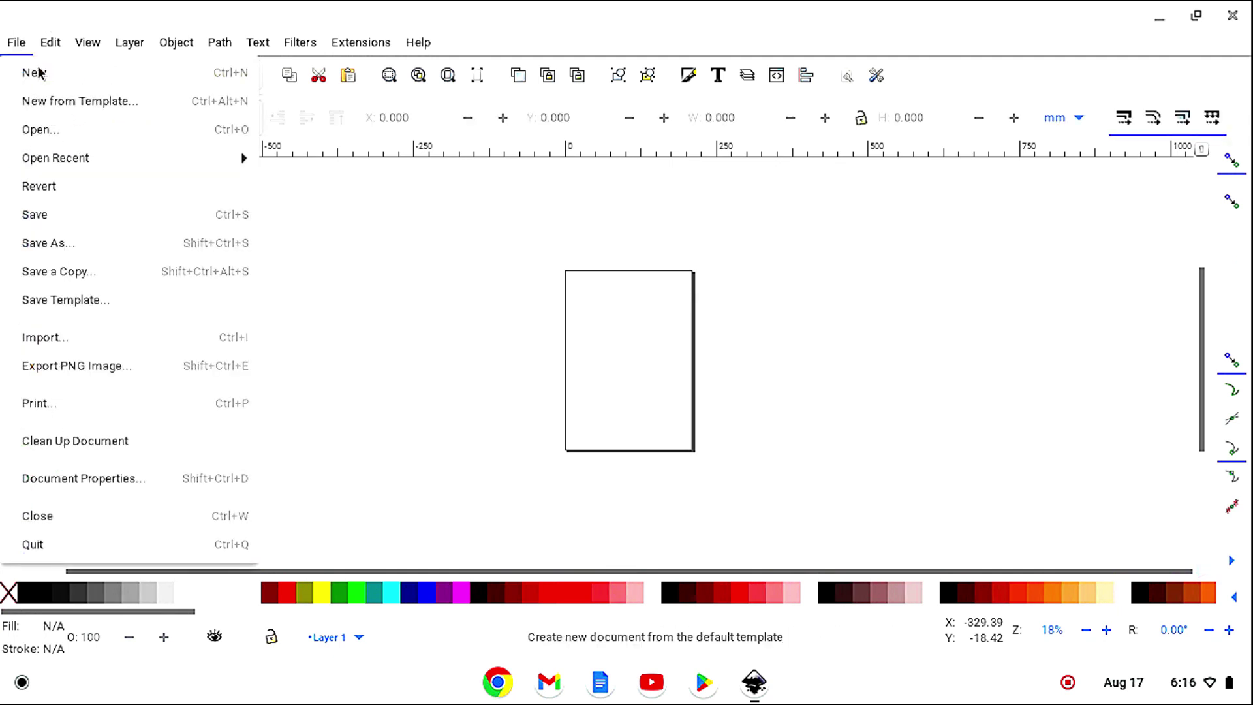
click(97, 479)
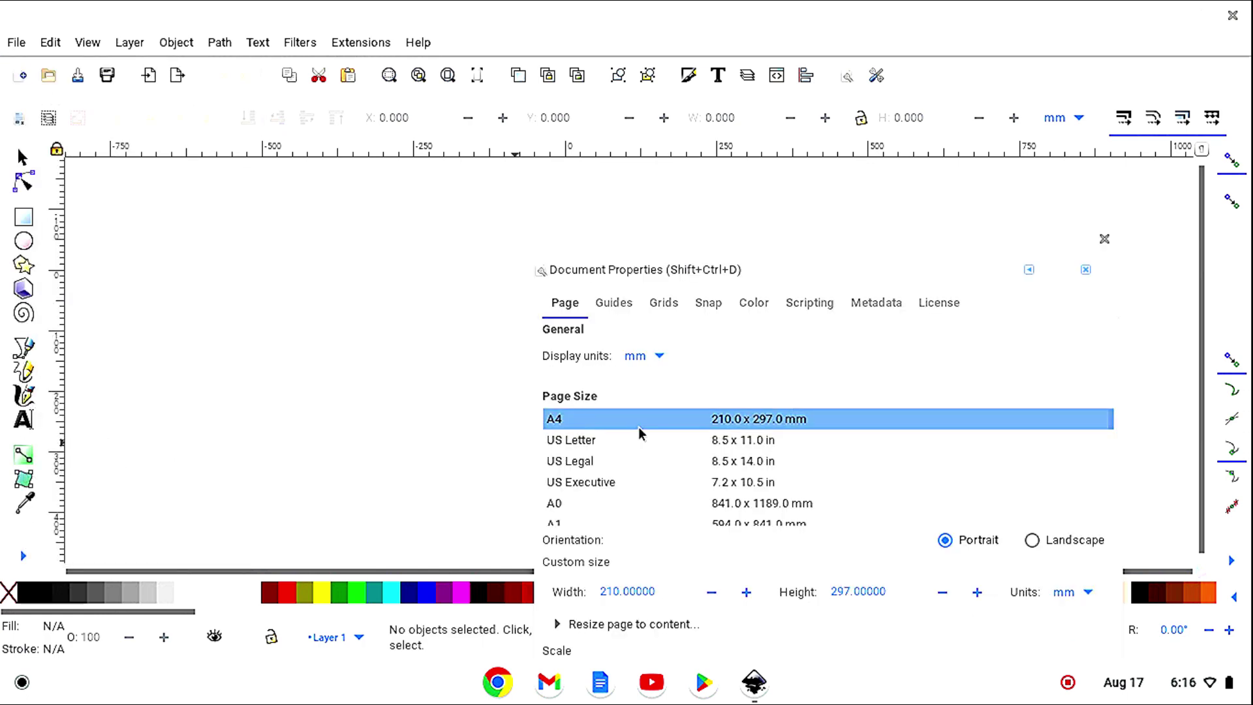
click(756, 441)
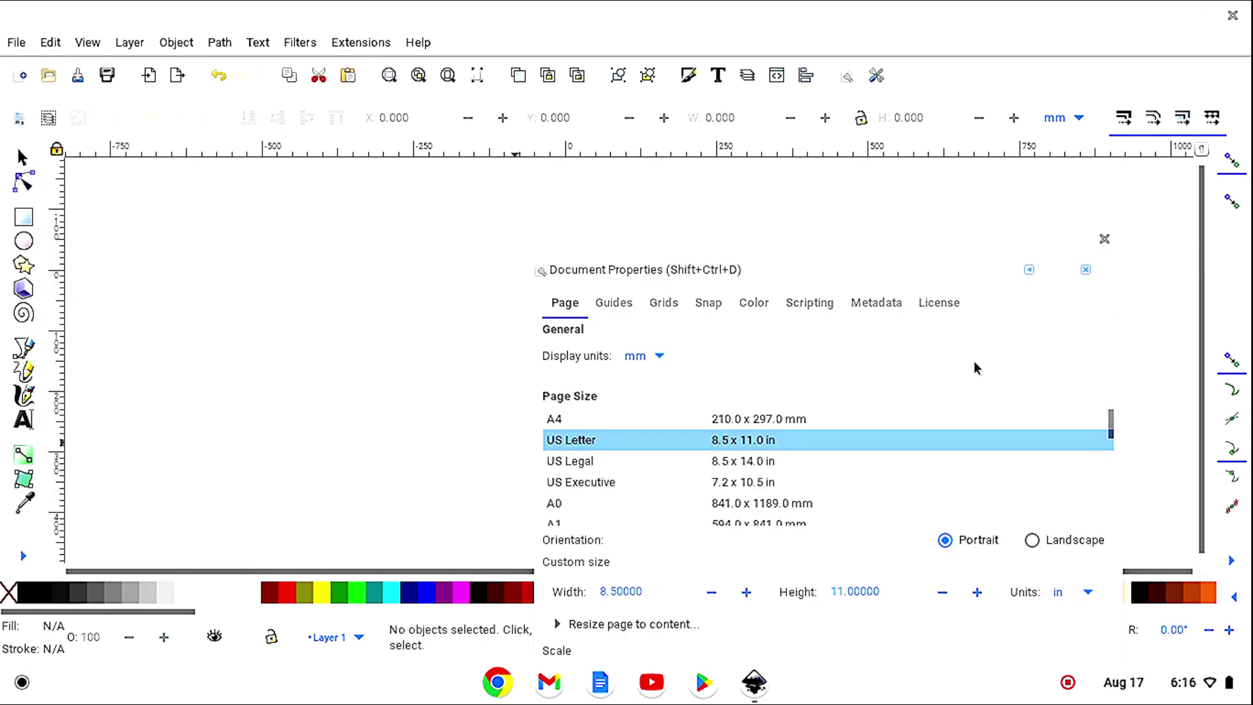
click(1104, 241)
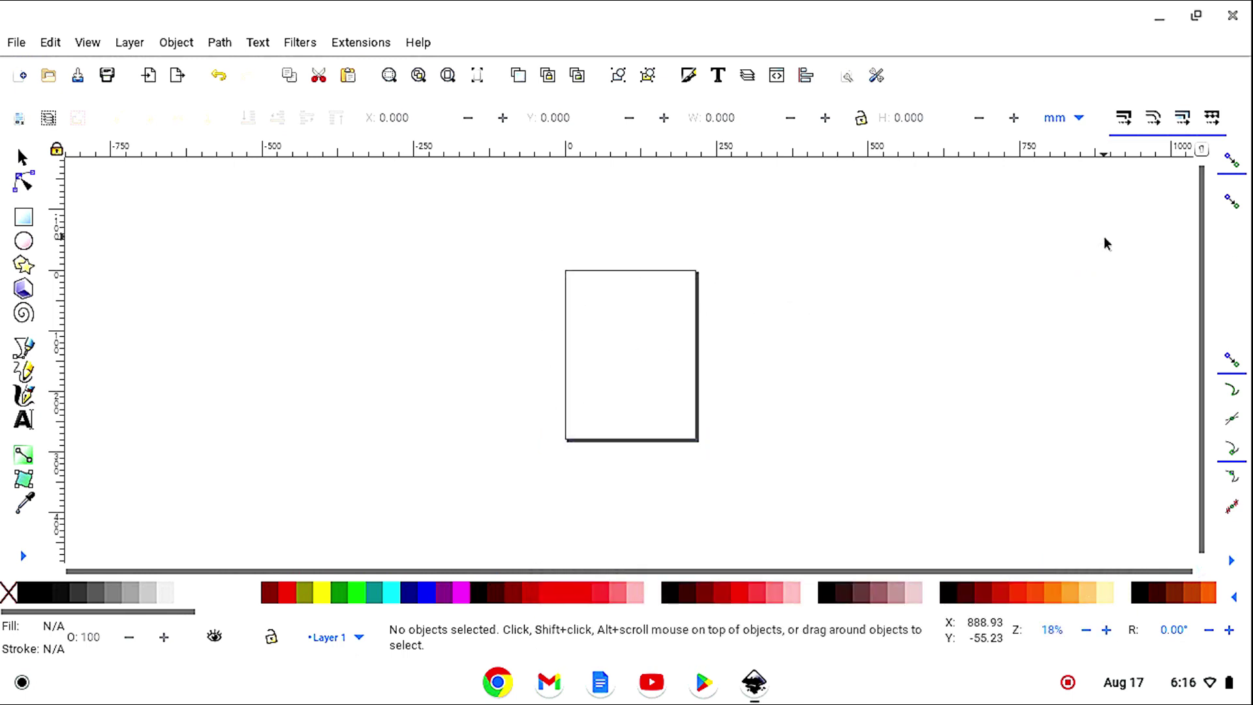
Step: Import Strat body front-electric luthier.jpg and embed it on the page
click(147, 77)
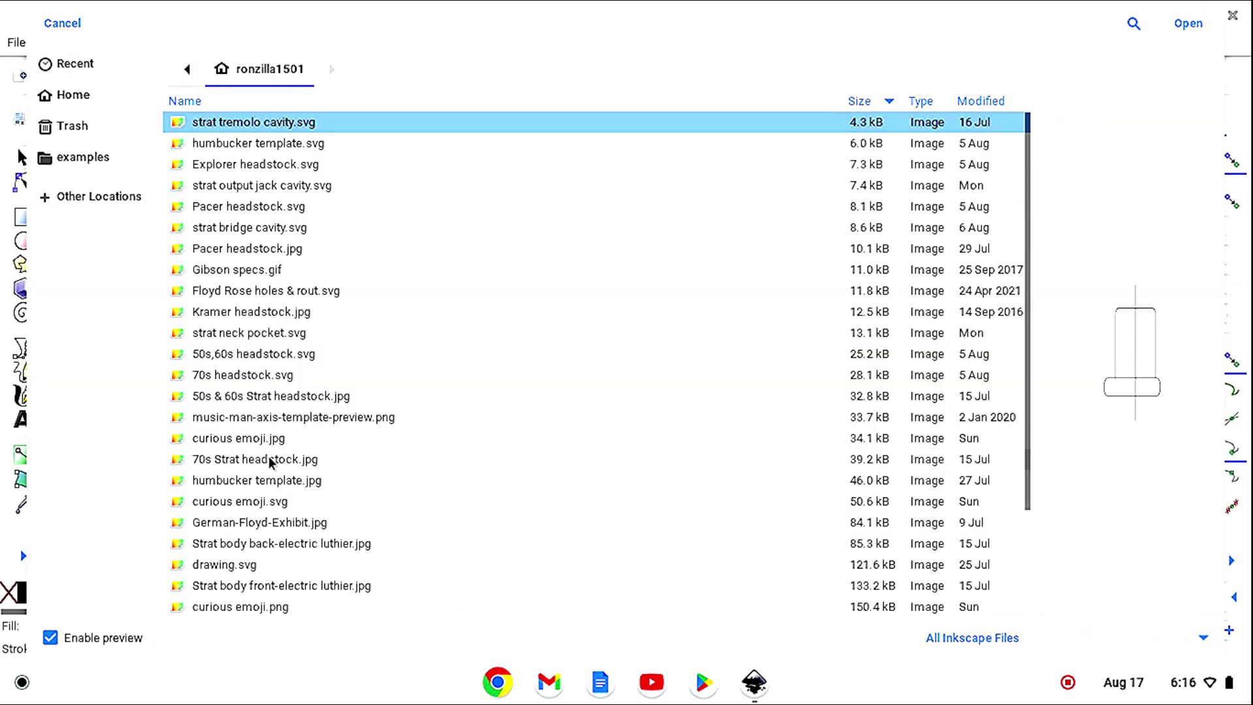
click(287, 587)
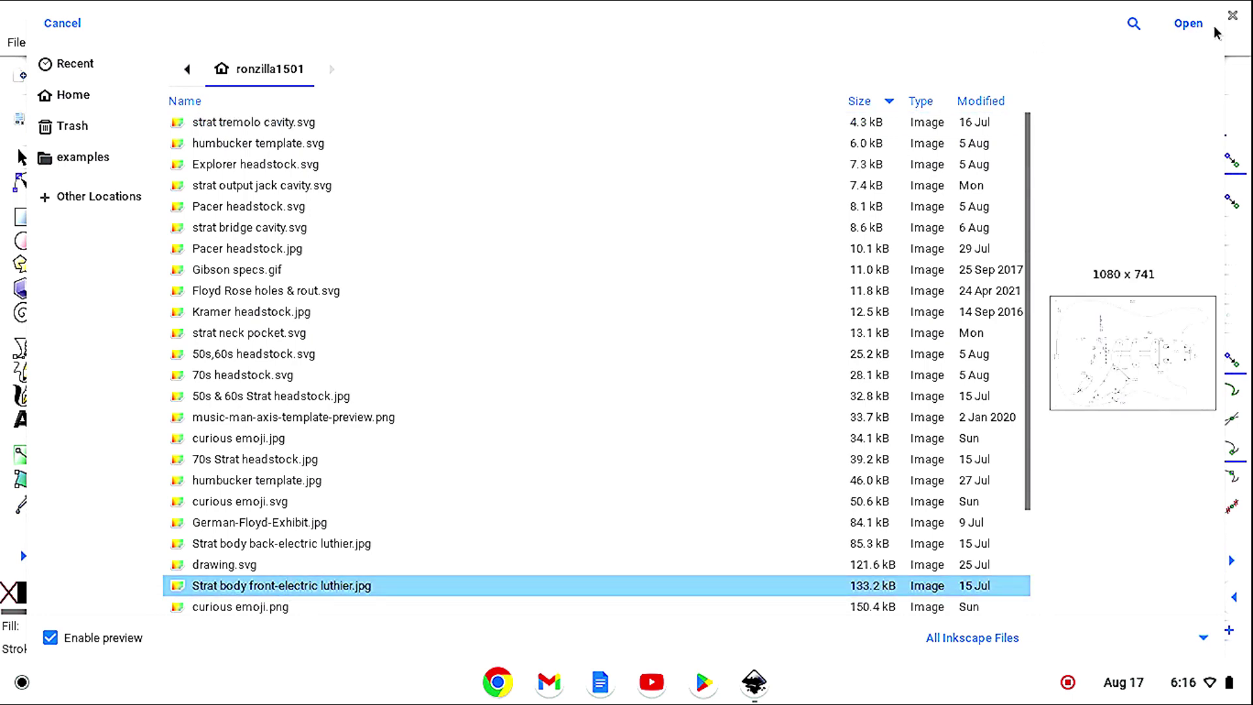
click(1187, 24)
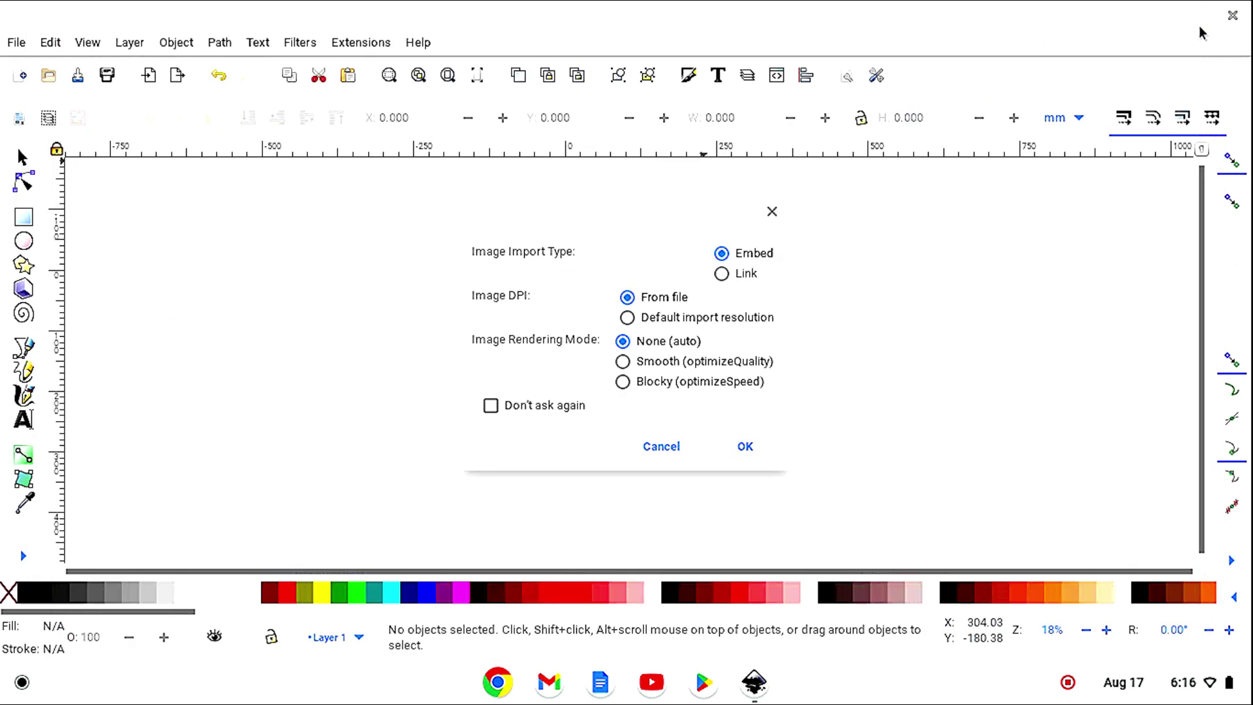
click(754, 450)
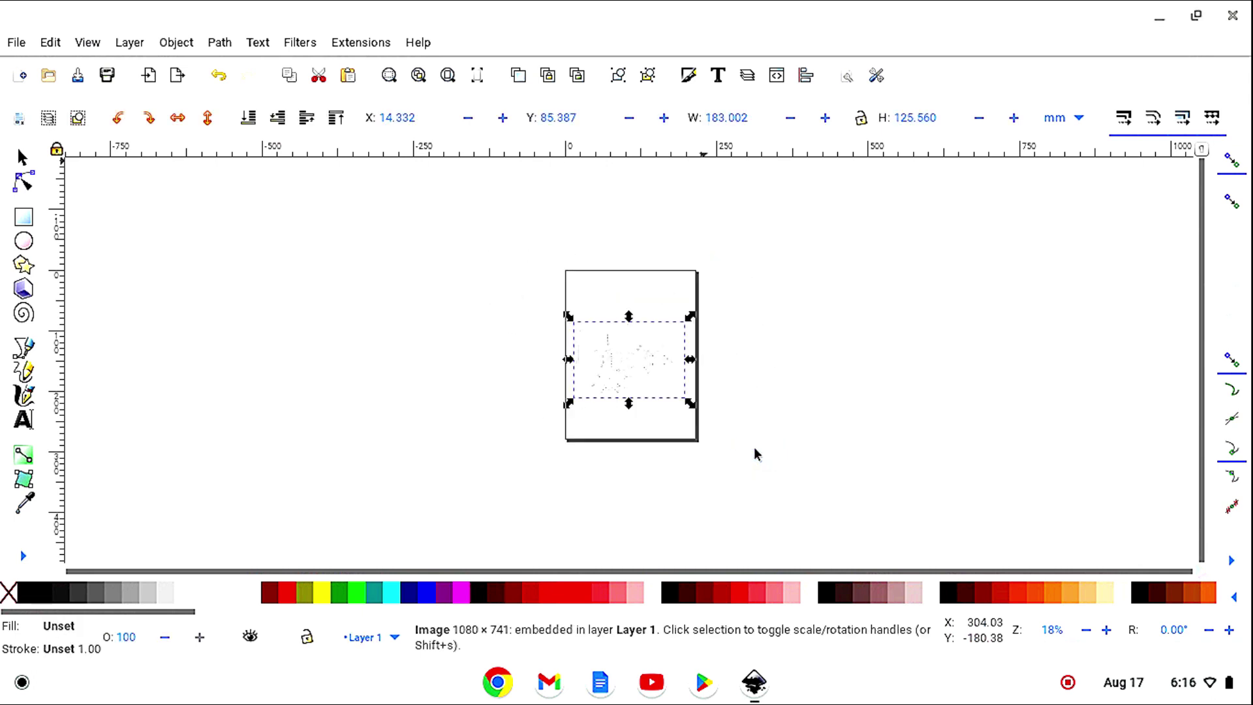
Step: Rotate the guitar image 90° counter-clockwise, enlarge it proportionally, and place it left of the page
click(862, 119)
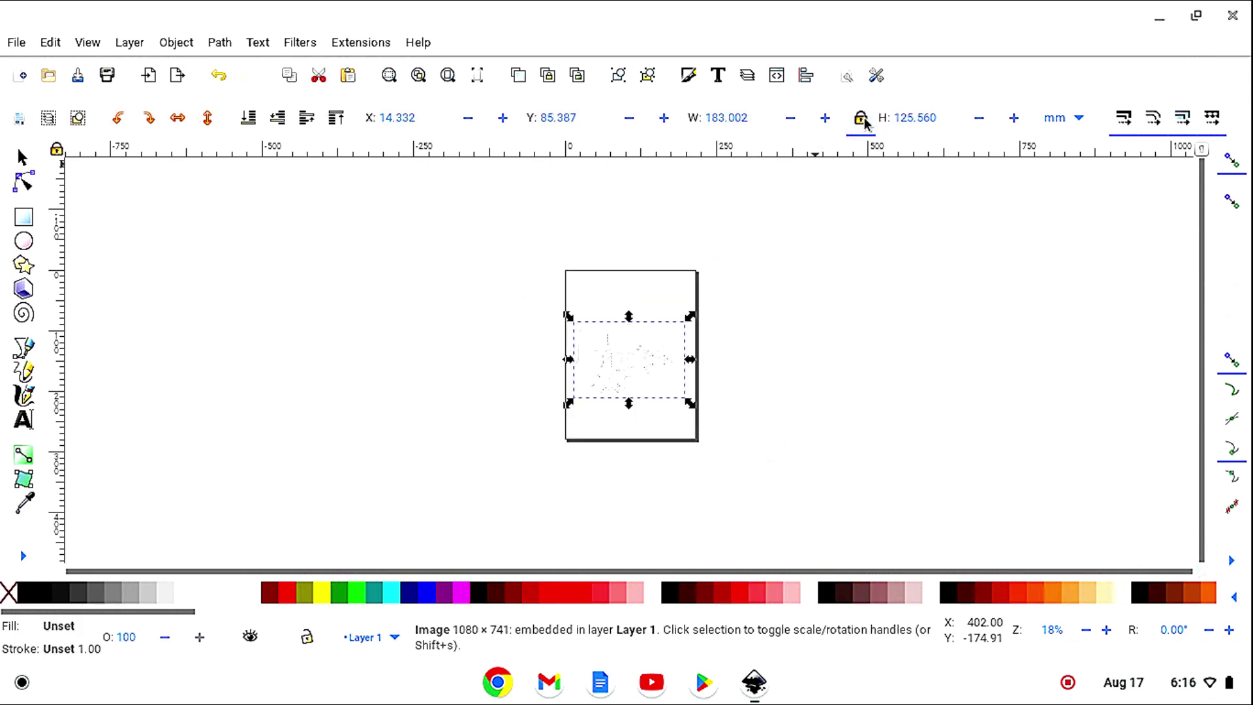
click(118, 118)
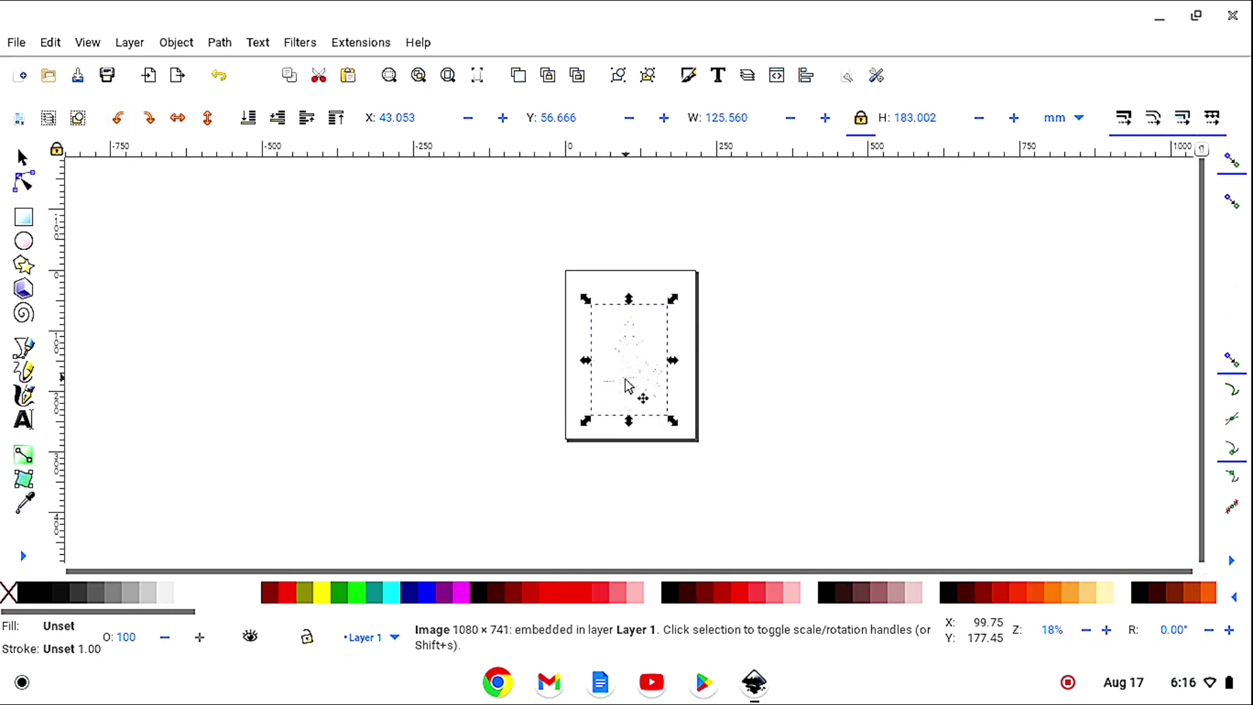
drag(614, 384, 499, 400)
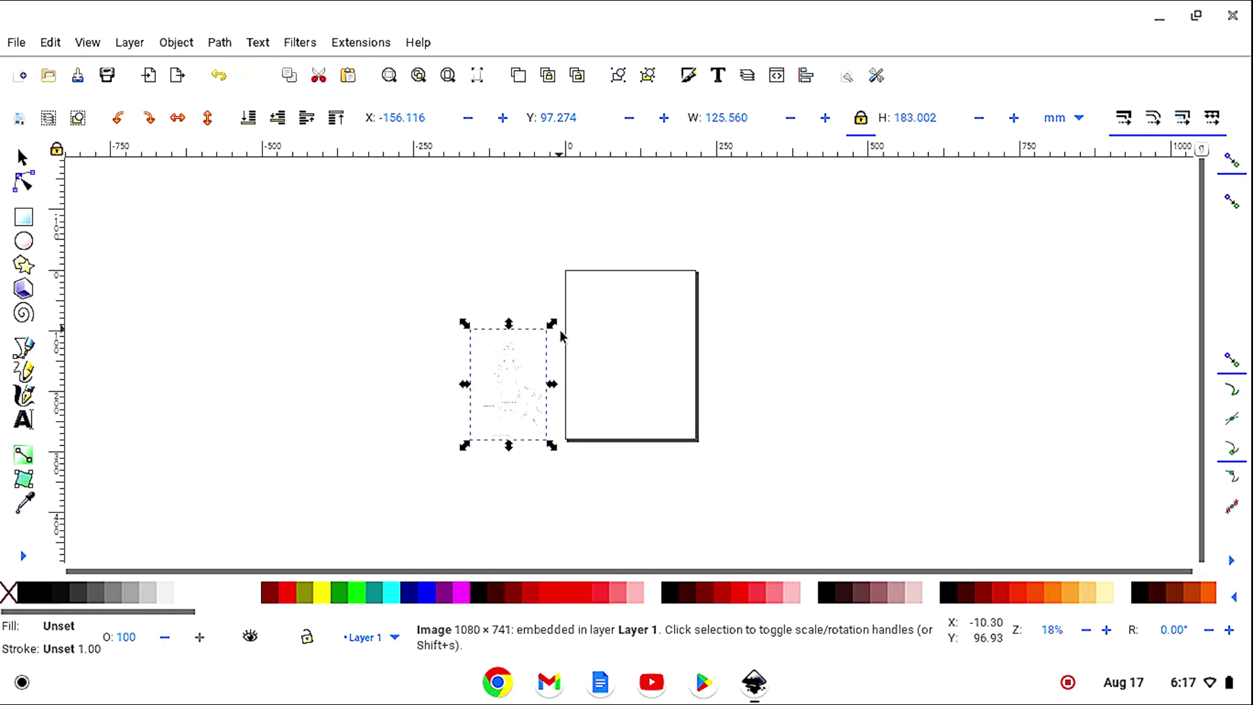
drag(552, 322, 695, 205)
drag(583, 394, 528, 415)
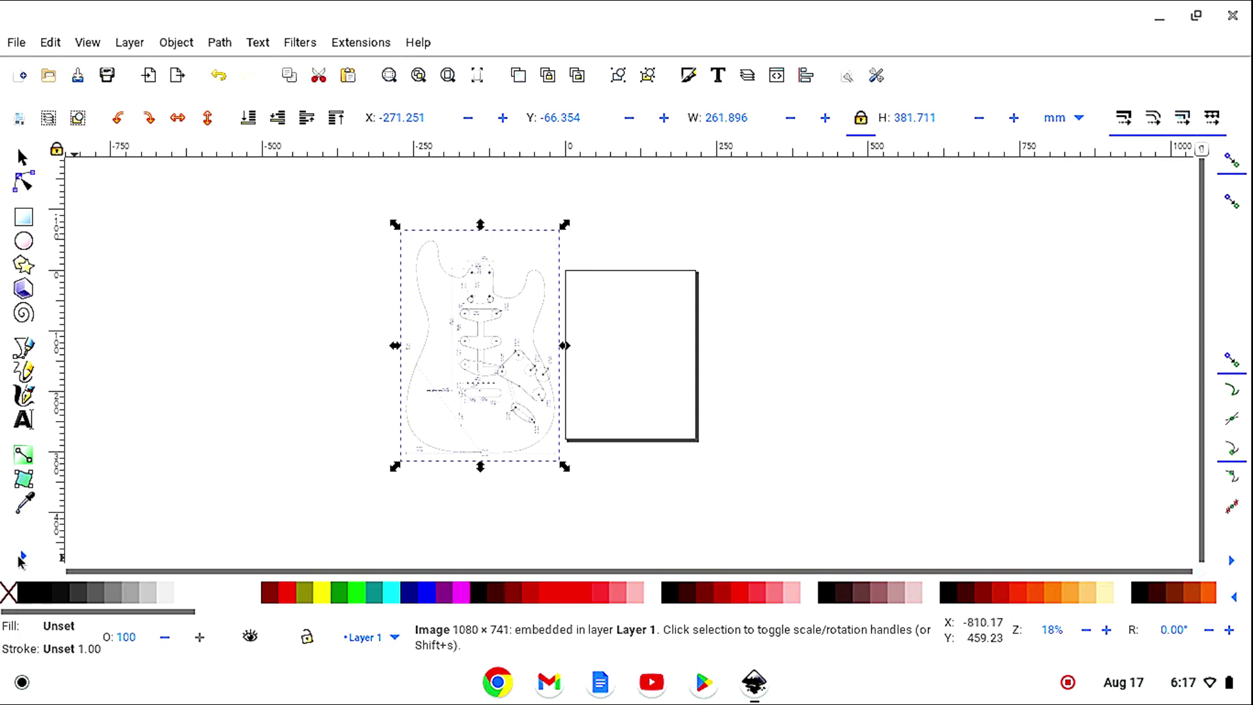
Step: Zoom in to 70% on the guitar drawing and pan across it
click(23, 559)
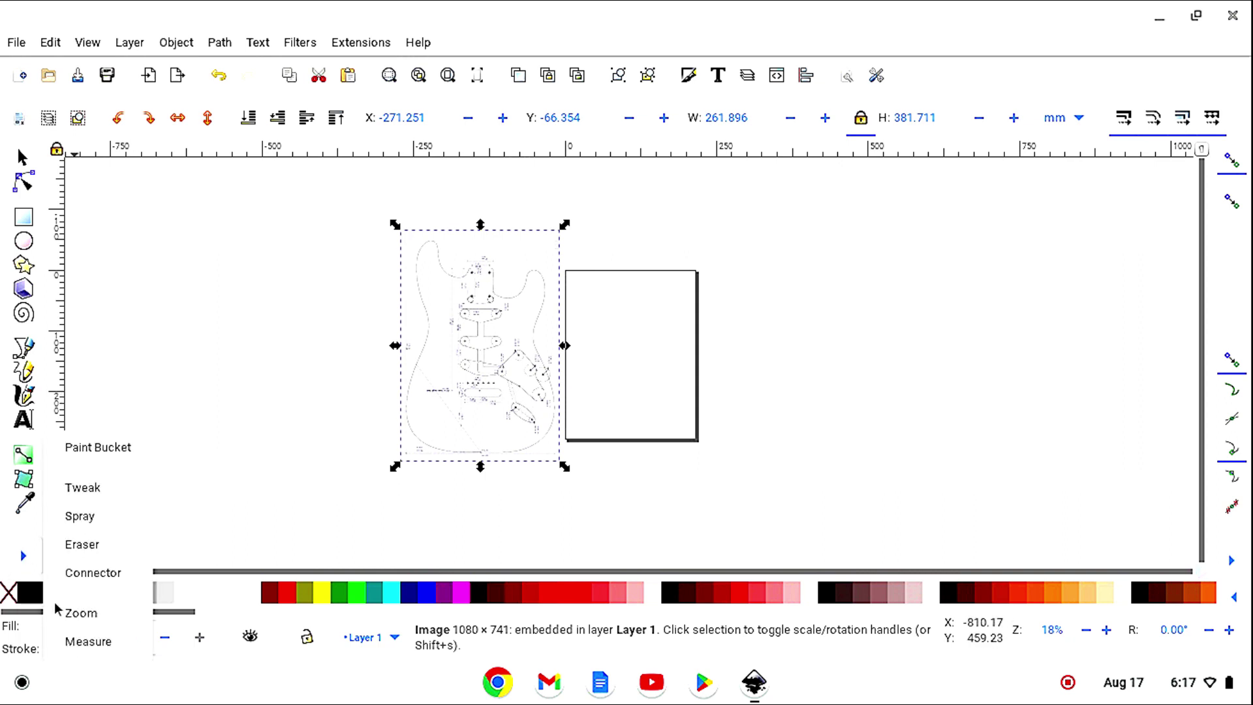
click(79, 616)
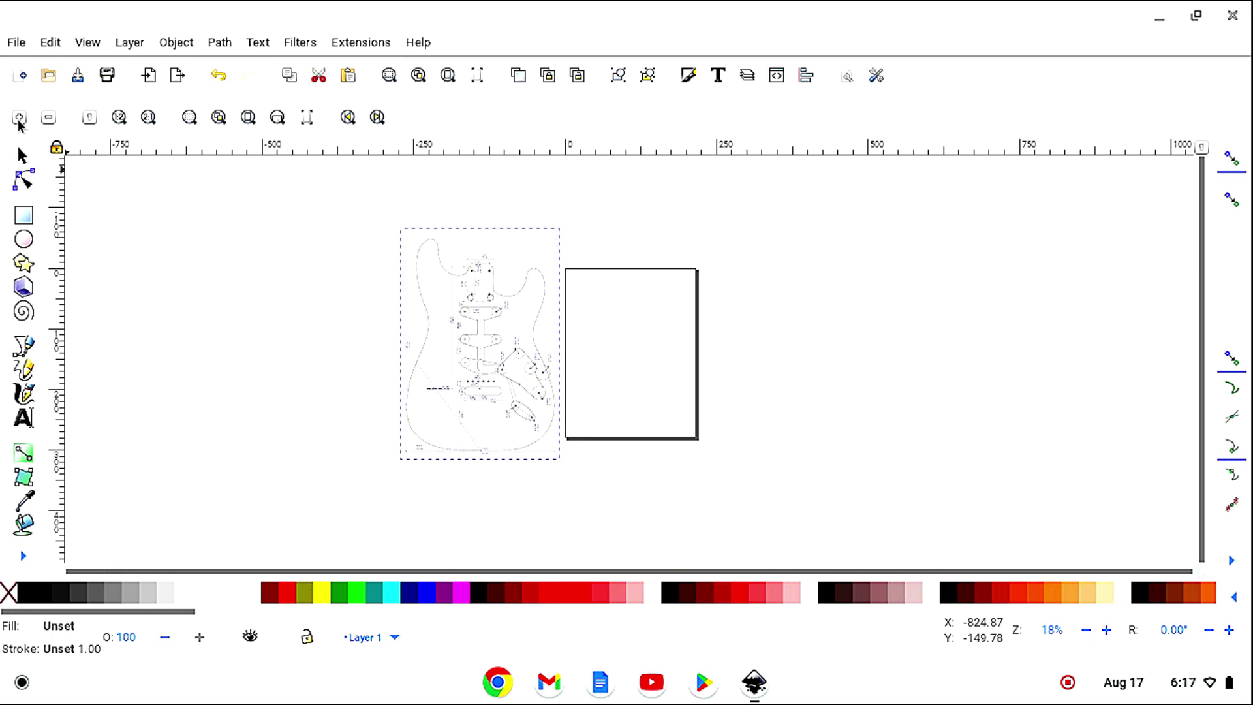
click(20, 118)
click(20, 117)
click(19, 117)
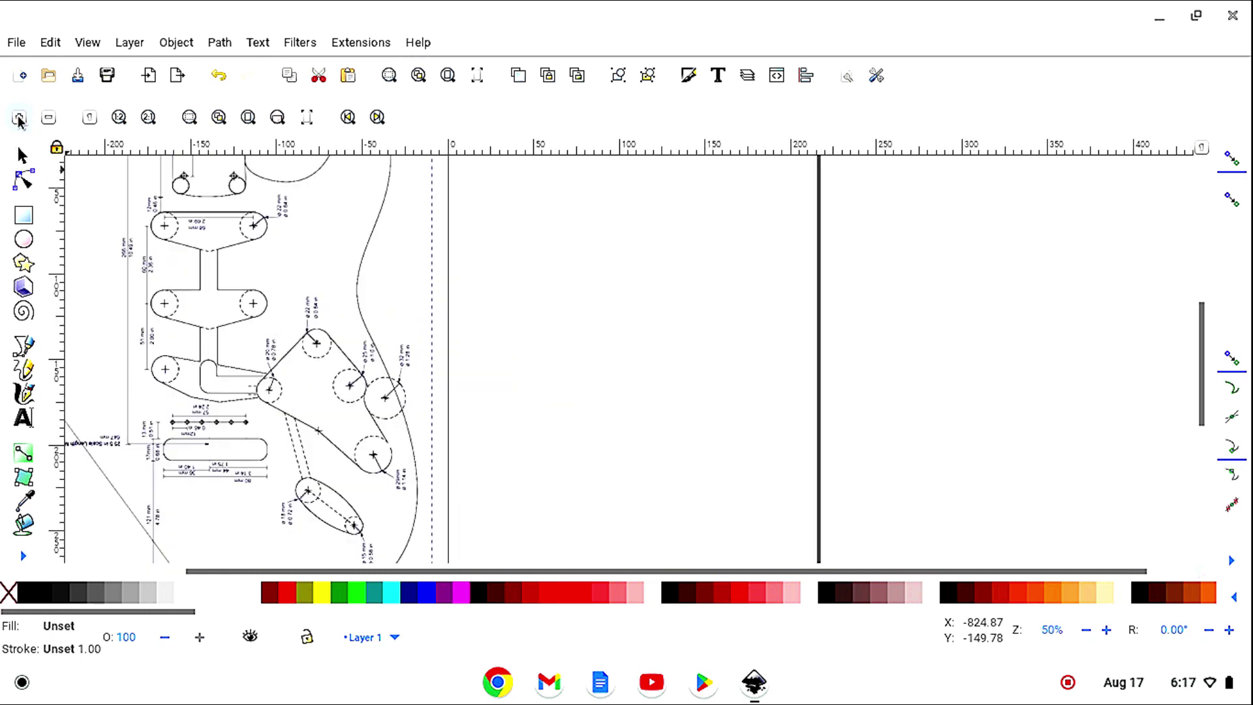
click(20, 118)
click(22, 155)
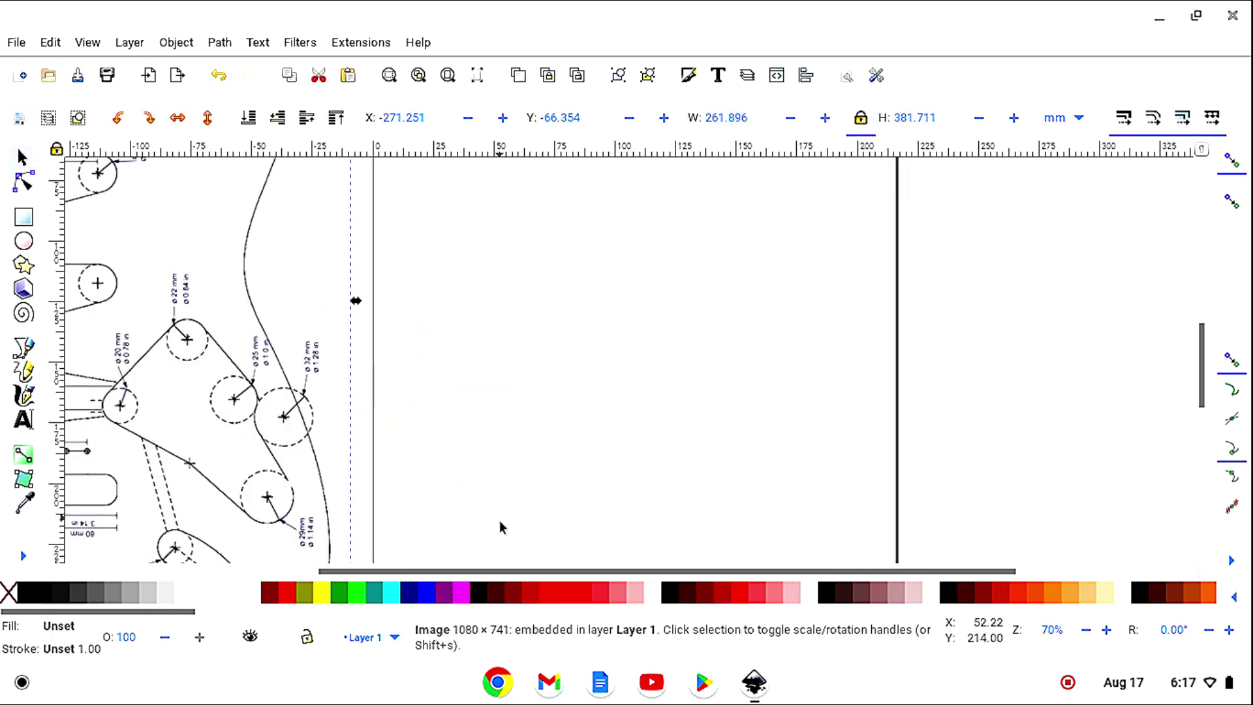
drag(526, 573, 326, 553)
scroll(561, 445, up, 5)
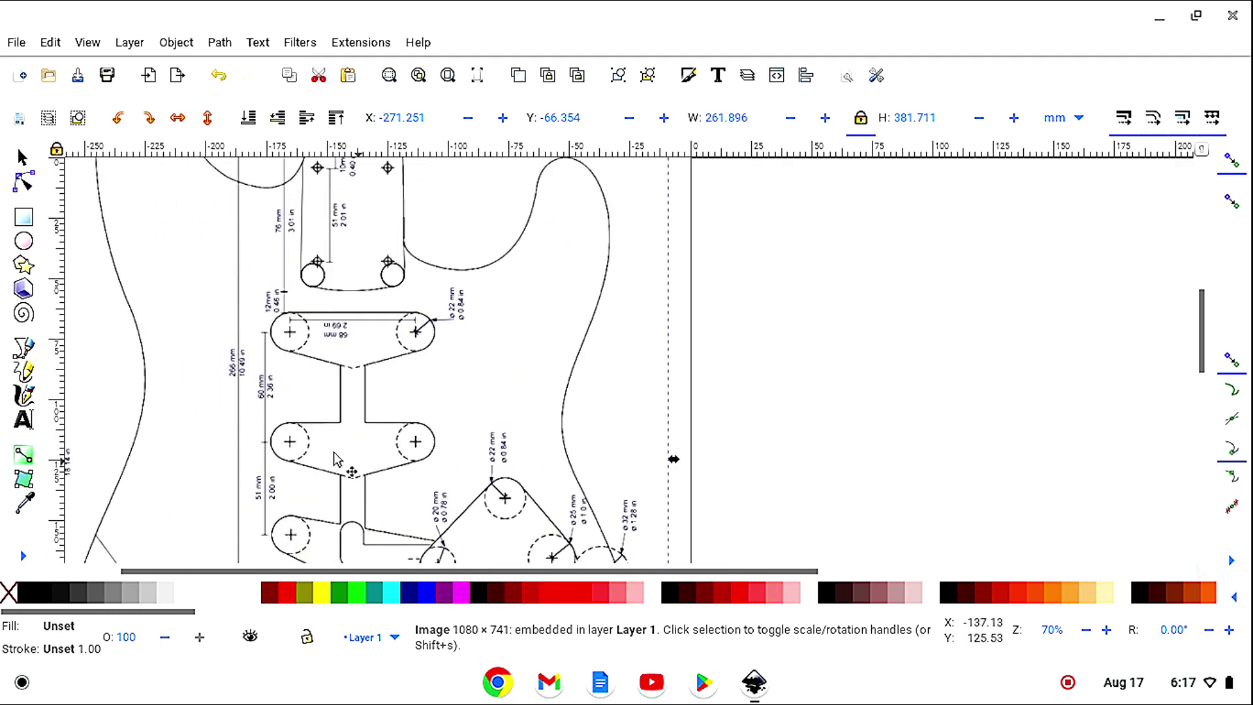
Step: Zoom in to 140% on the pickup cavities and pan them into view
click(23, 555)
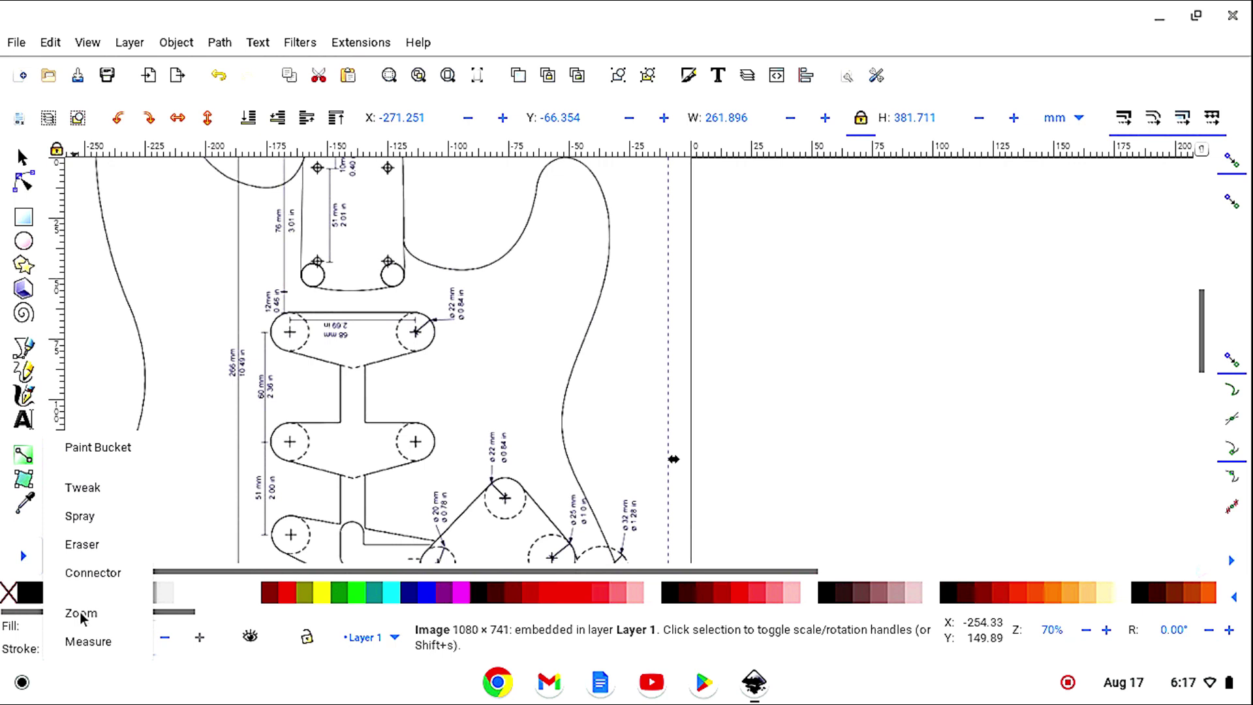
click(81, 611)
click(20, 119)
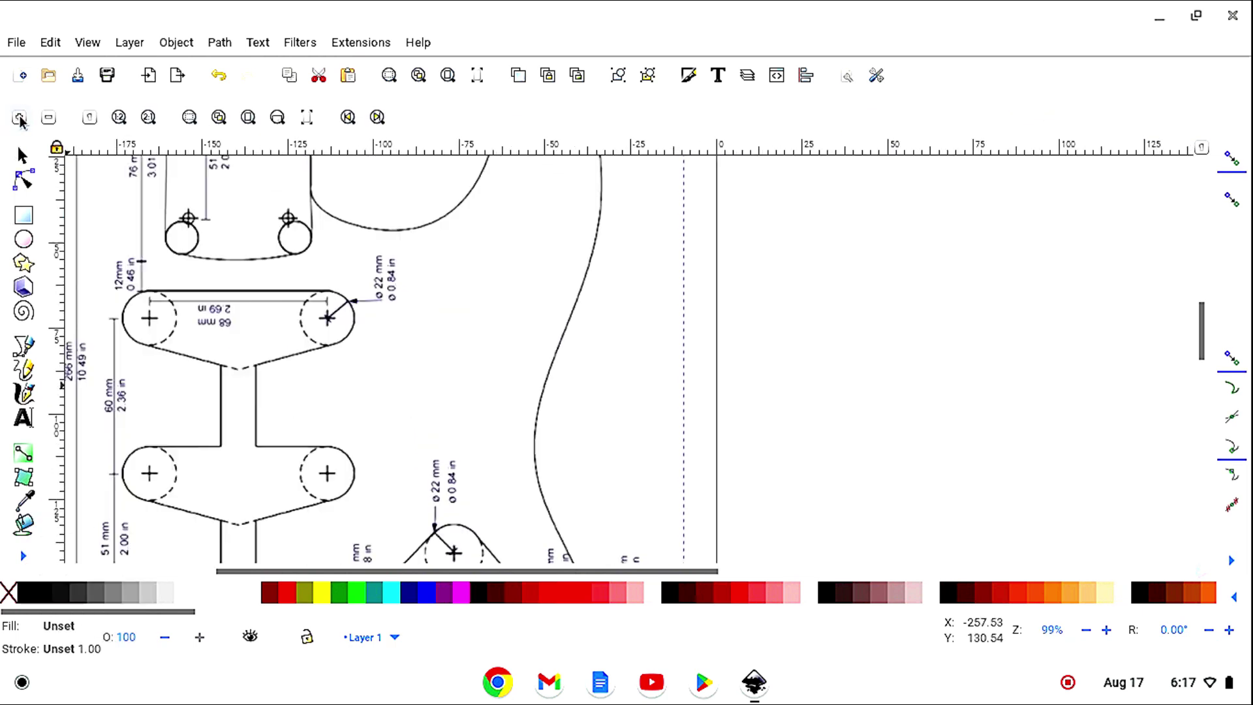
click(19, 119)
key(s)
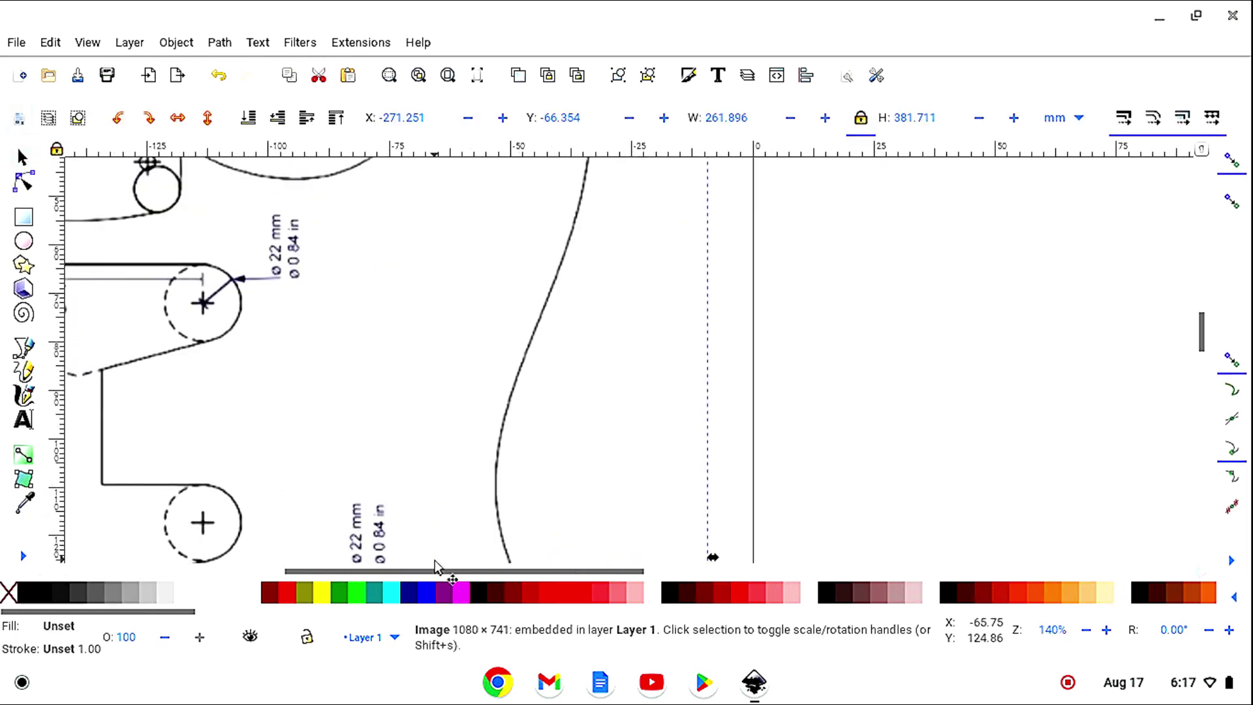
drag(449, 573, 334, 573)
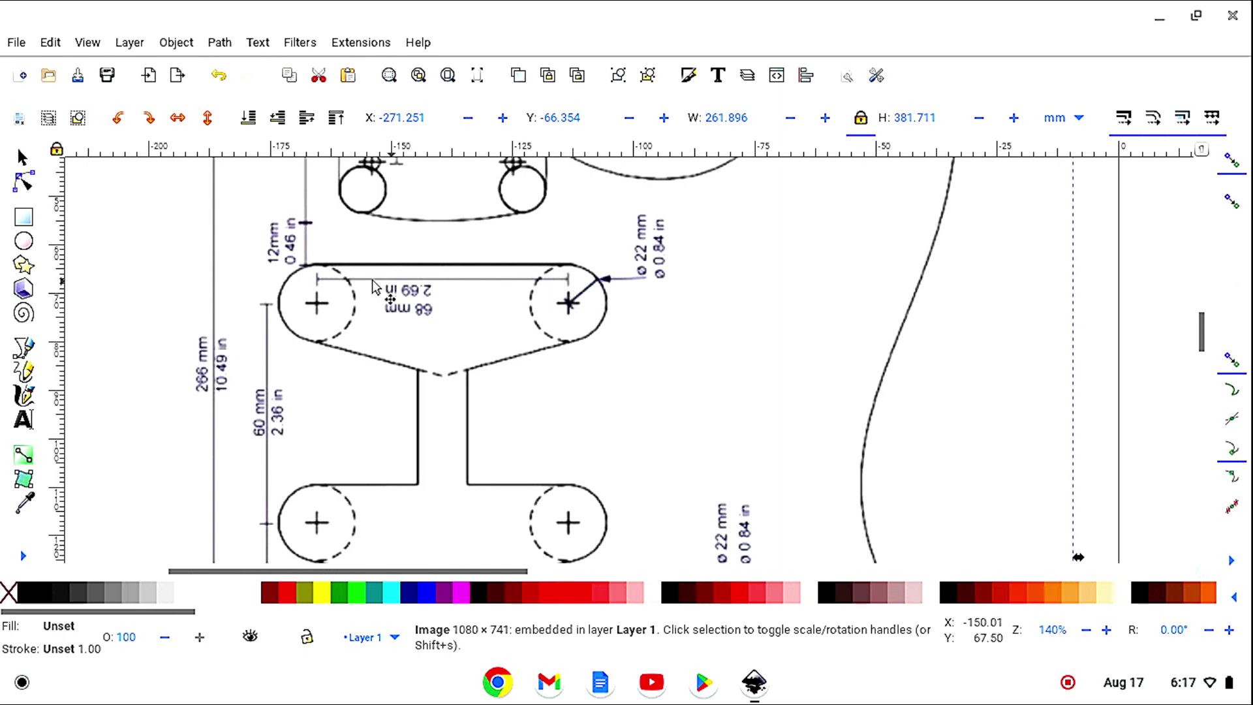
Step: Draw a rectangle beside the pickup slot and flatten it into a thin bar
click(24, 218)
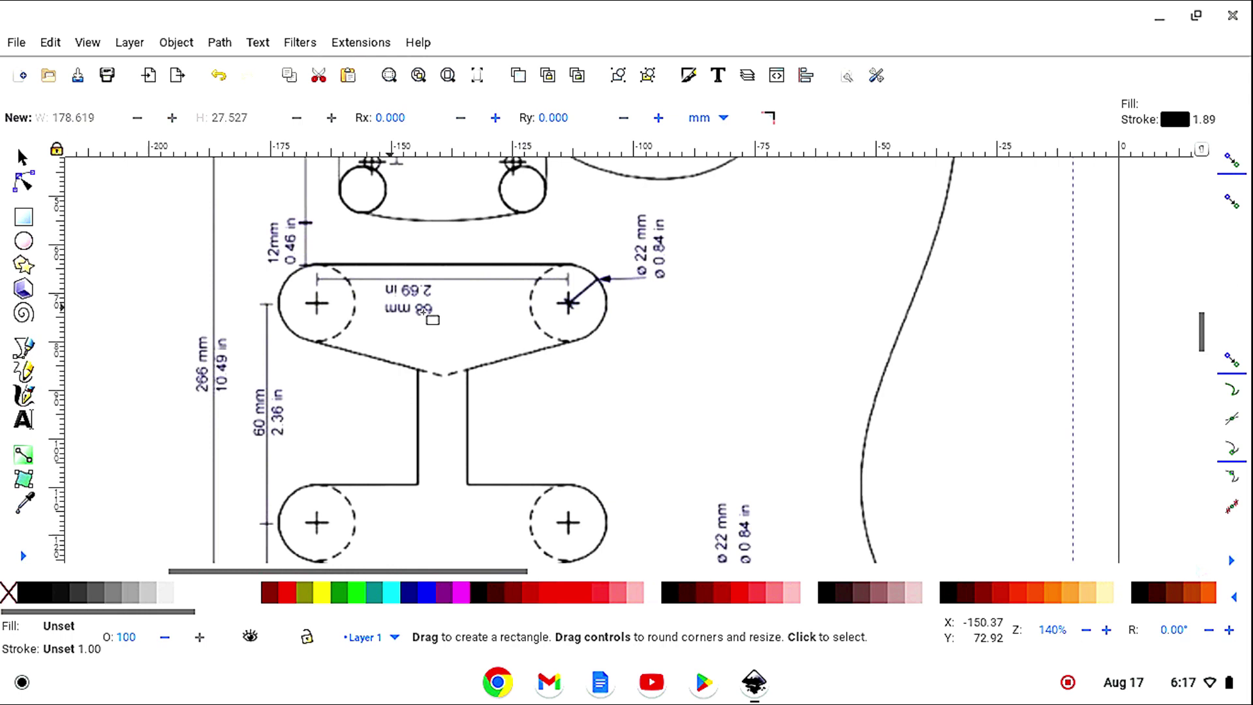
drag(665, 308, 871, 334)
click(23, 158)
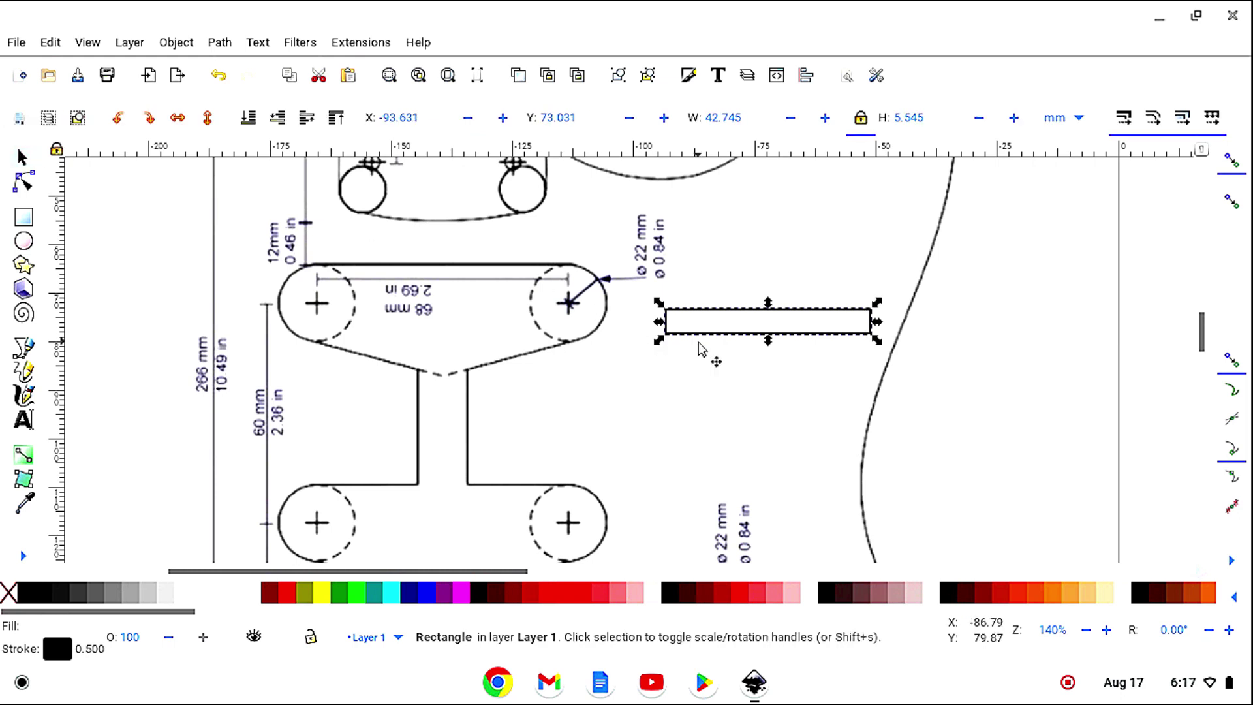
drag(766, 342, 768, 331)
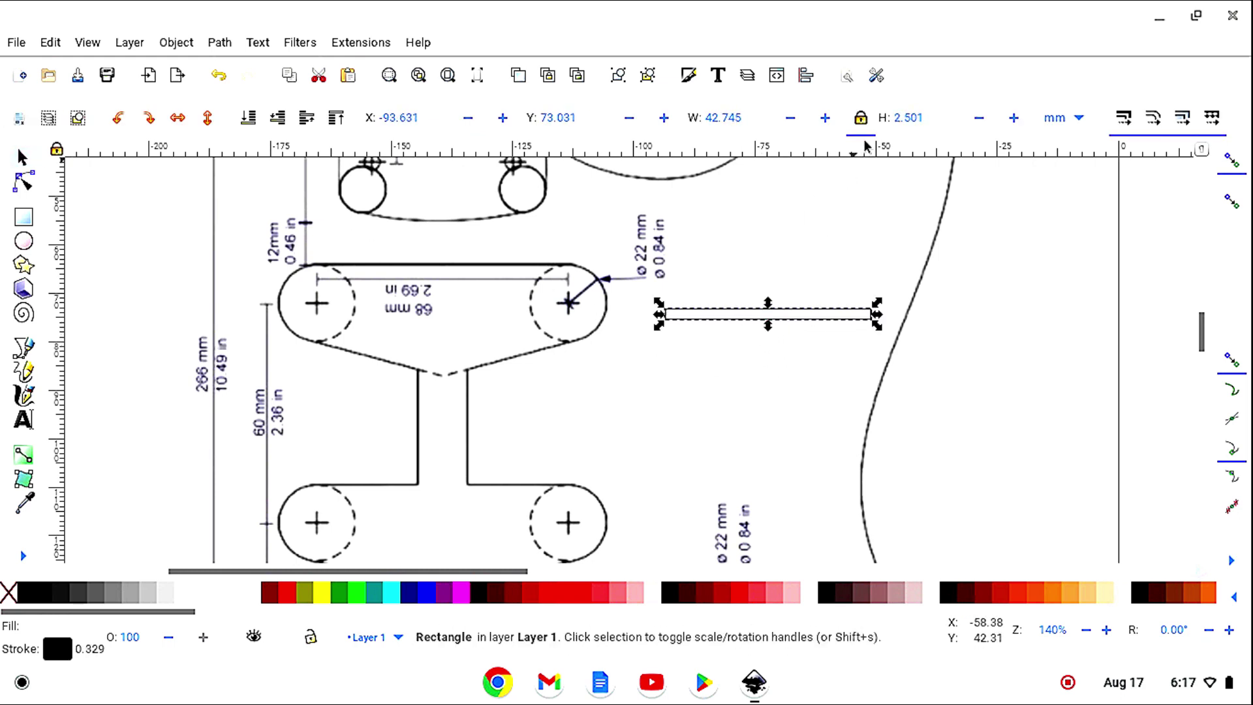
Step: Set the bar's width to 68 mm and lay it across the 68 mm pickup slot
click(862, 119)
drag(748, 117, 665, 118)
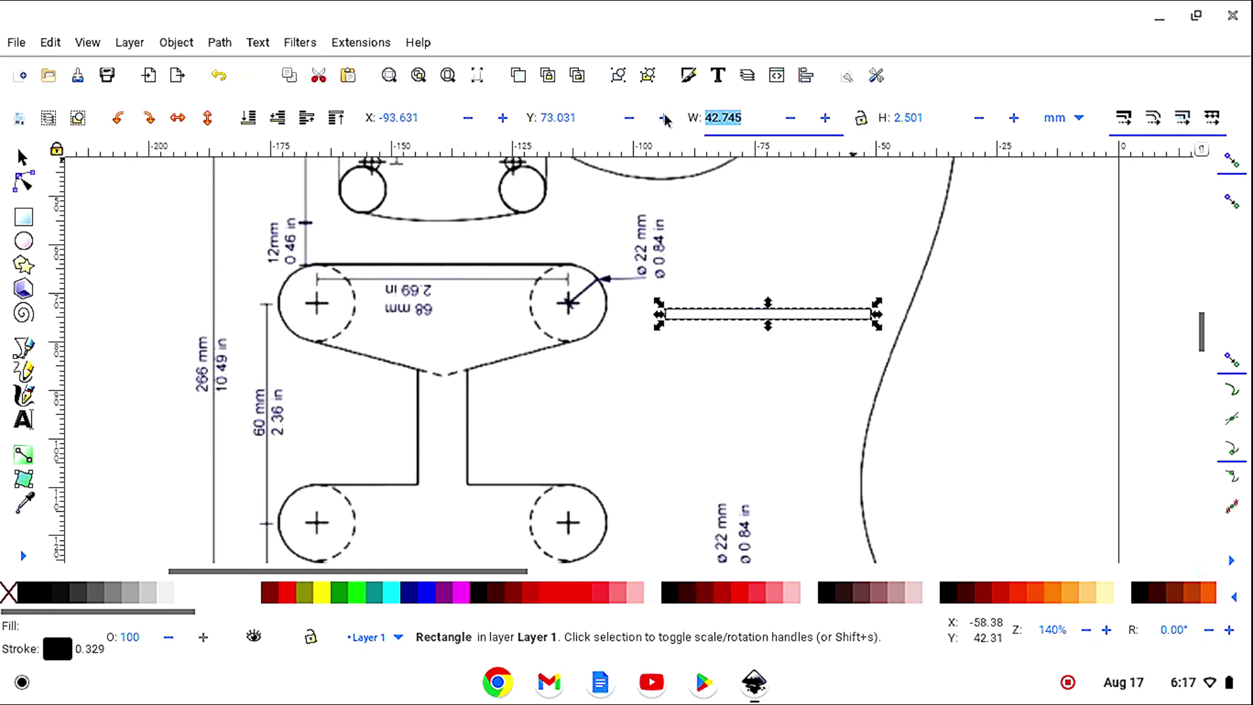
text(68)
click(862, 122)
key(Return)
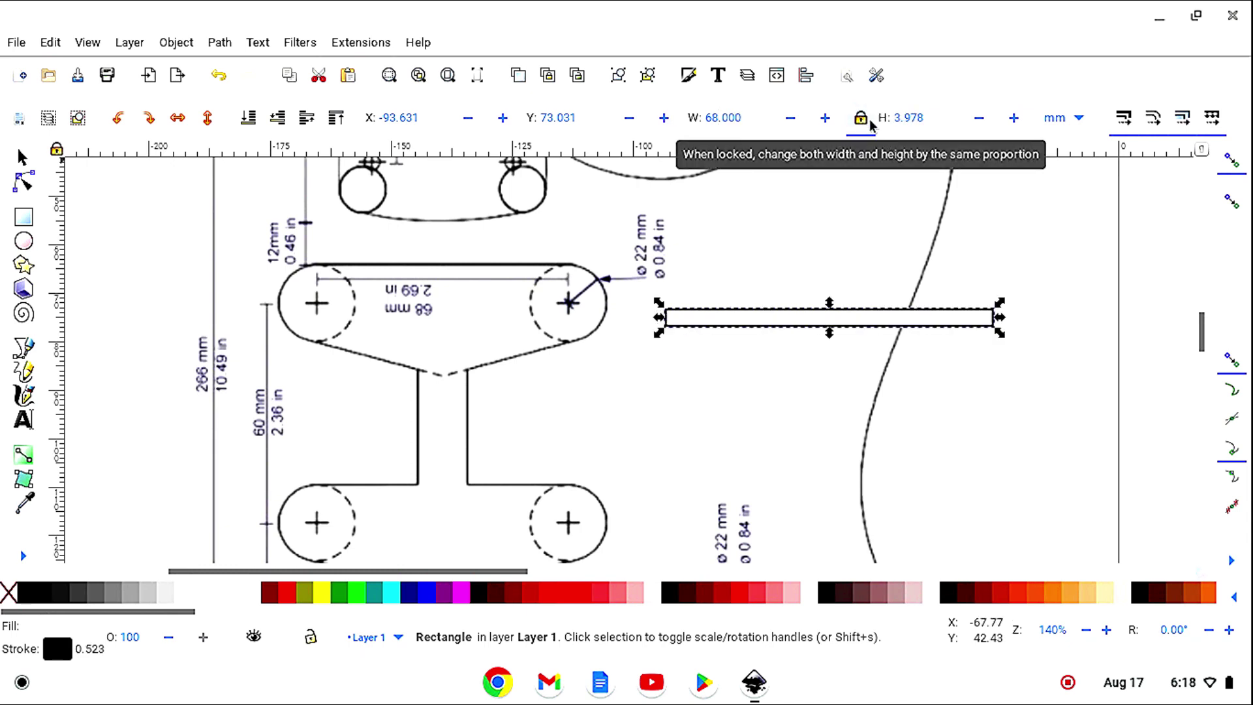
drag(882, 324, 499, 305)
Step: Select the Strat body image, unlock its proportions, and begin entering a 497 mm height
click(697, 339)
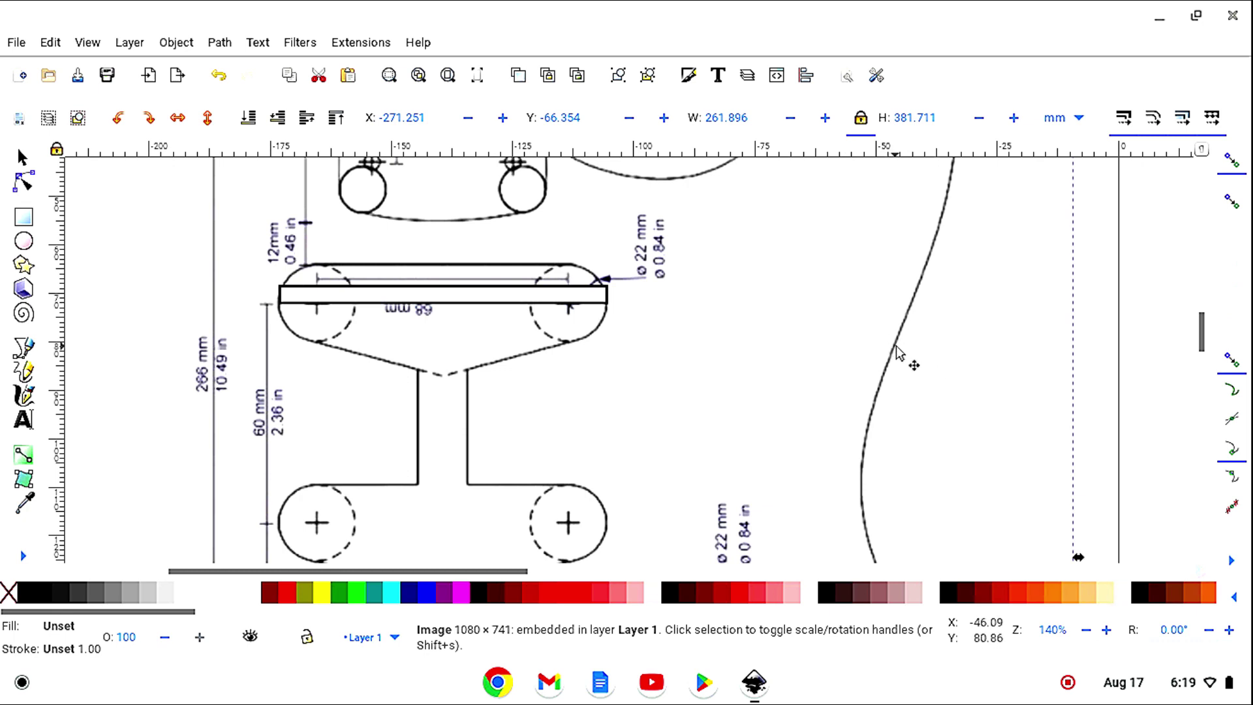
click(861, 119)
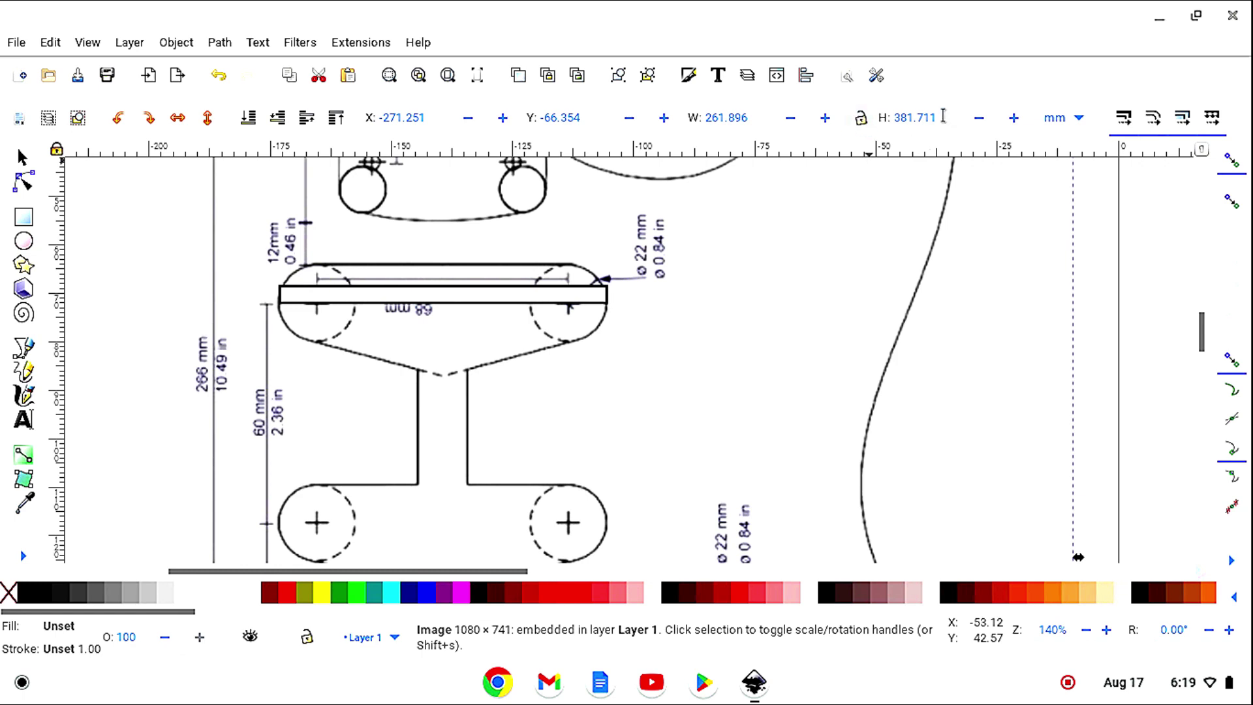
drag(943, 117, 891, 116)
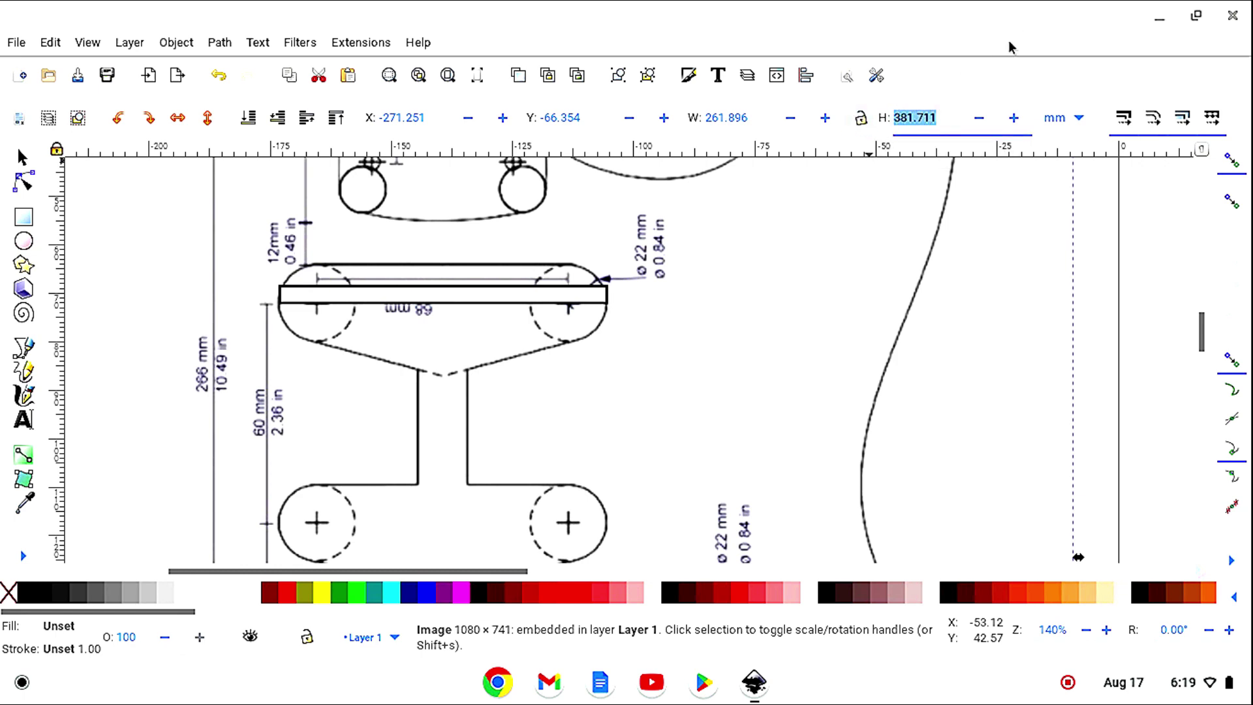
text(497)
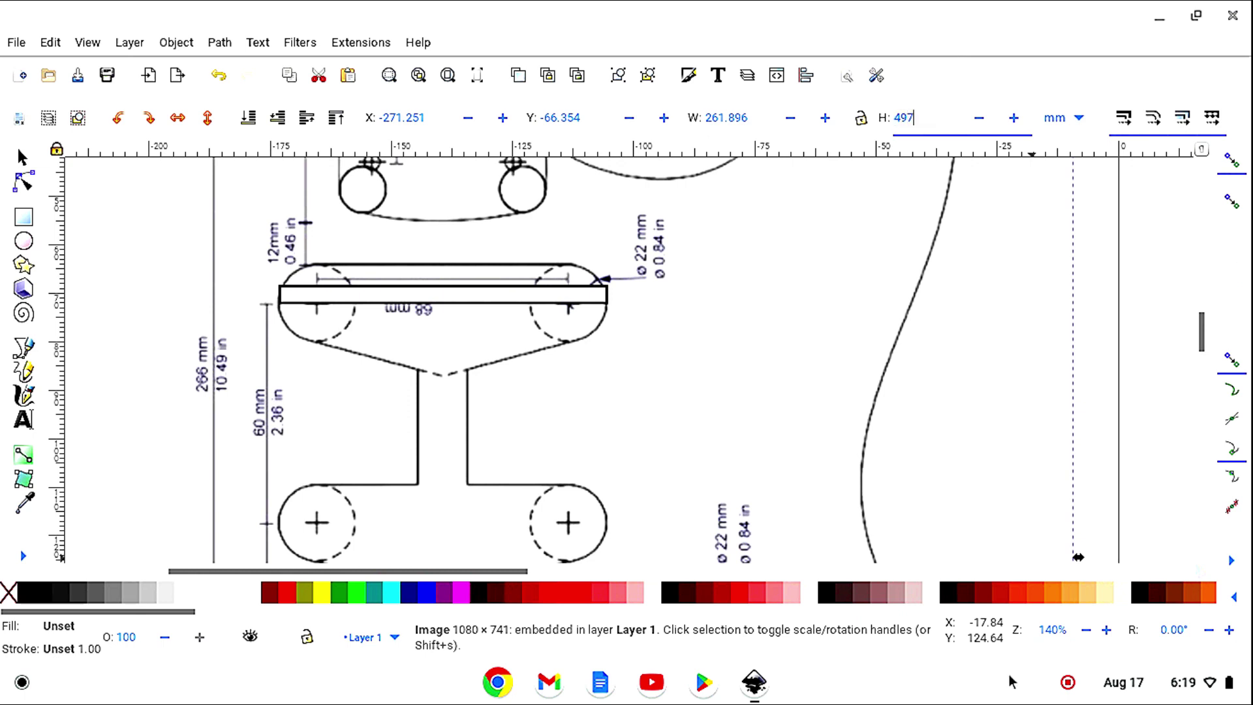
Step: Scale the image proportionally to 340.997 × 497.000 mm and align the 68 mm bar between the pole centres
click(860, 122)
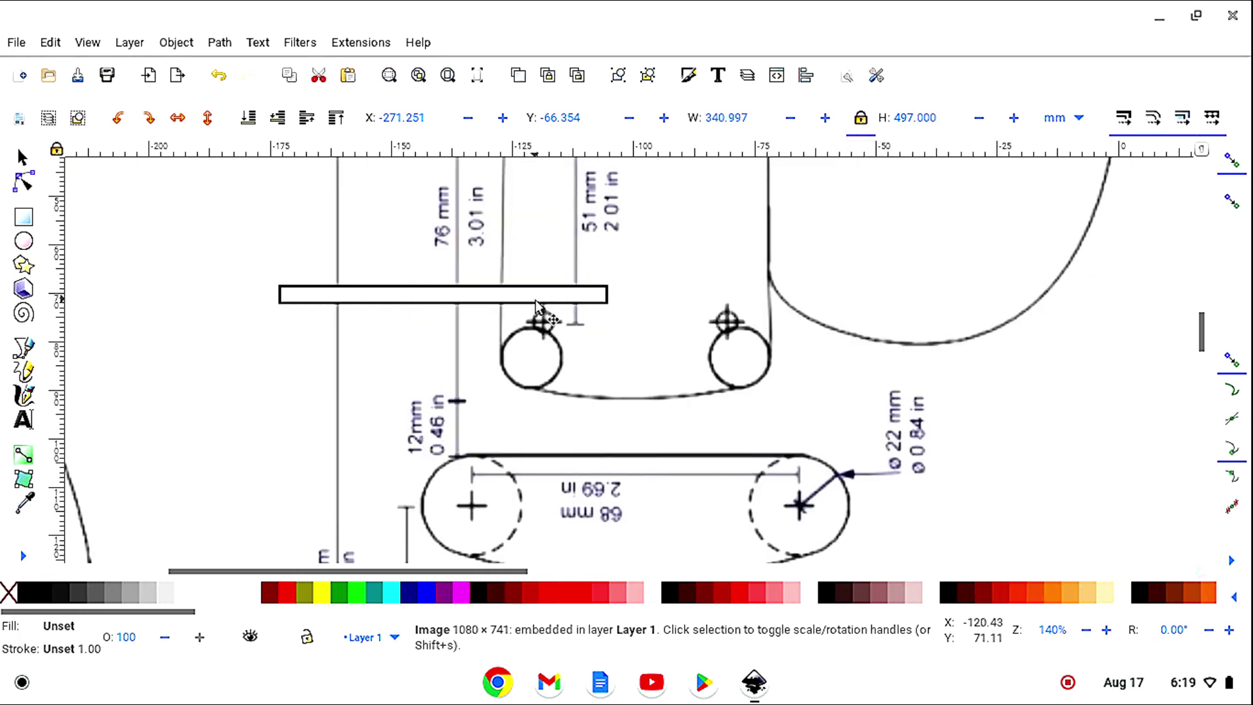
drag(535, 301, 728, 497)
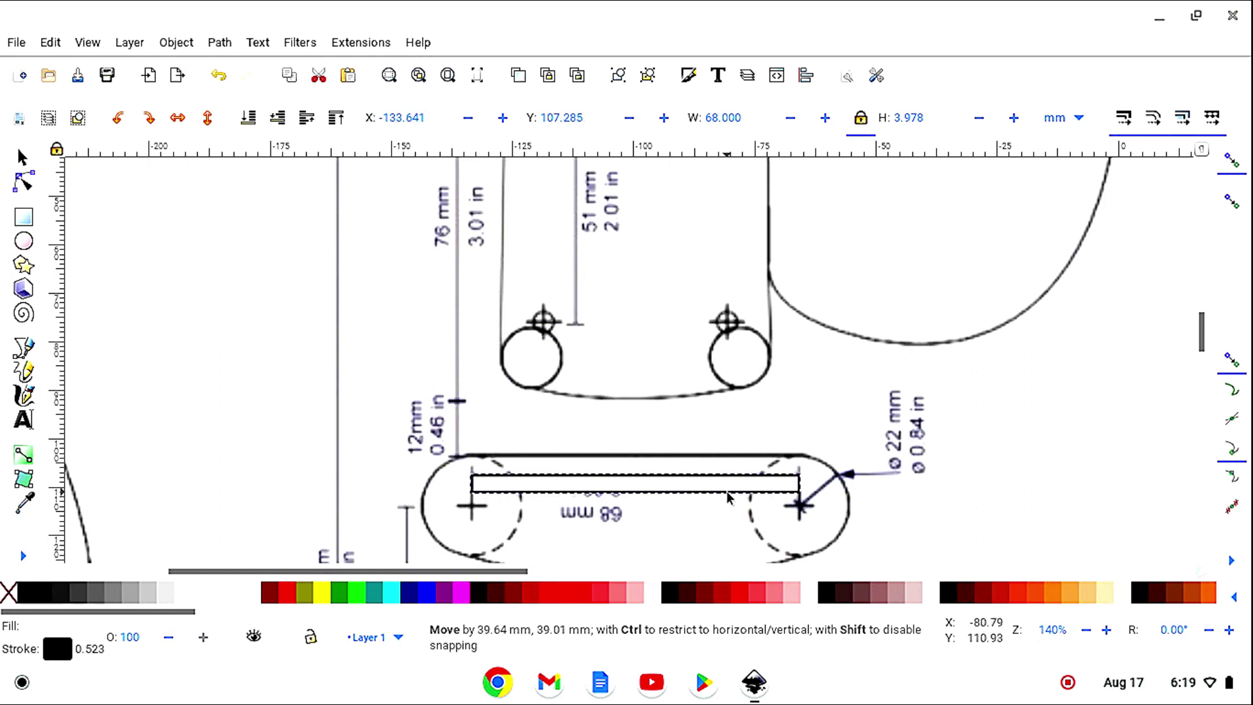
drag(728, 496, 728, 497)
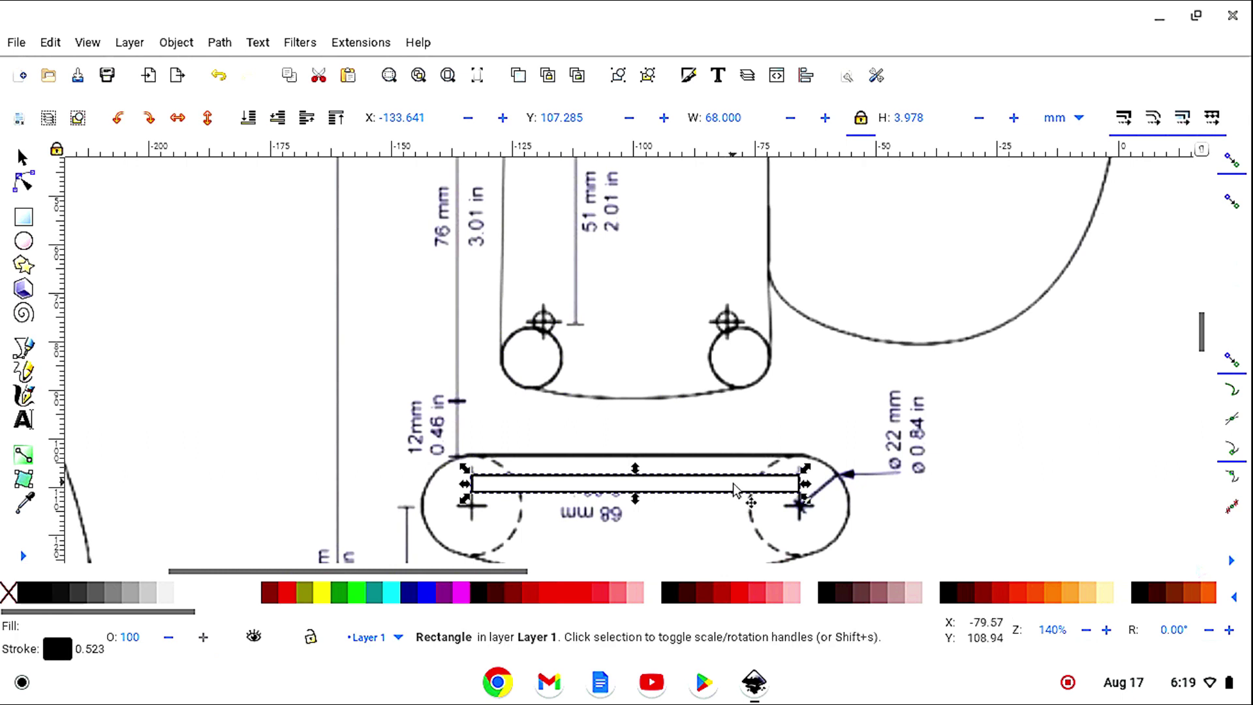
Step: Delete the 68 mm guide bar, zoom out to 50%, and scroll down to the pickup area
key(Delete)
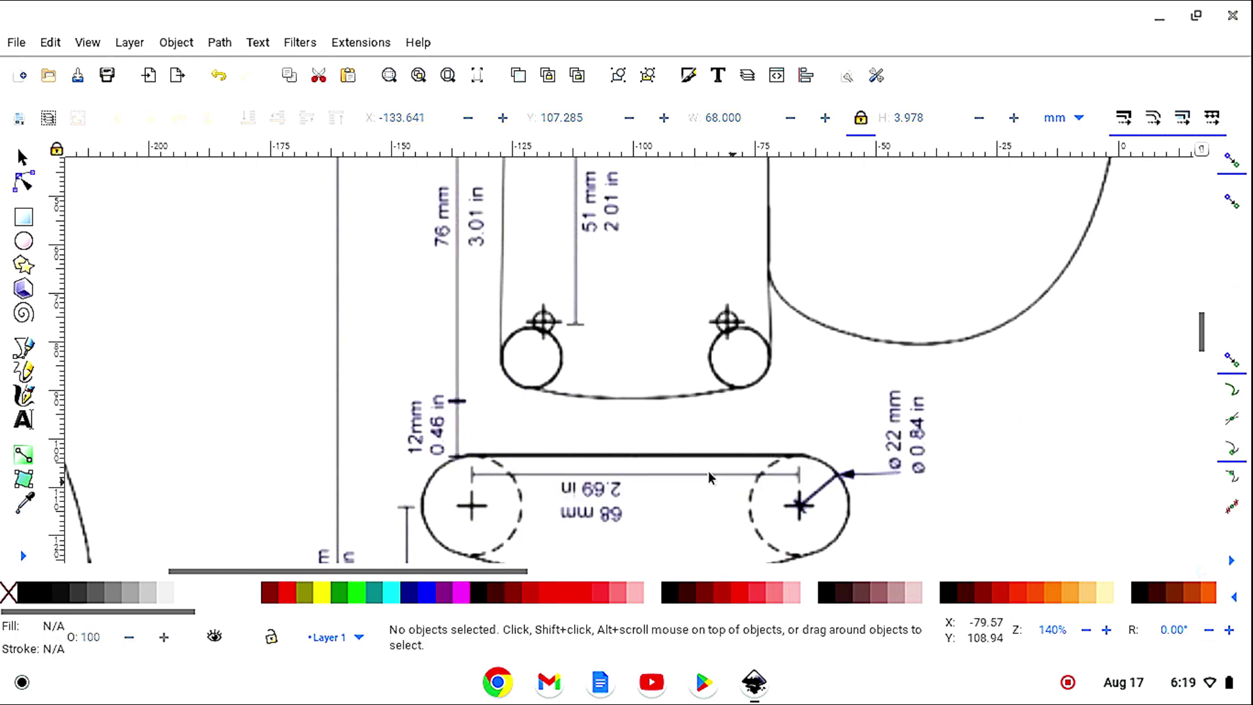
click(23, 559)
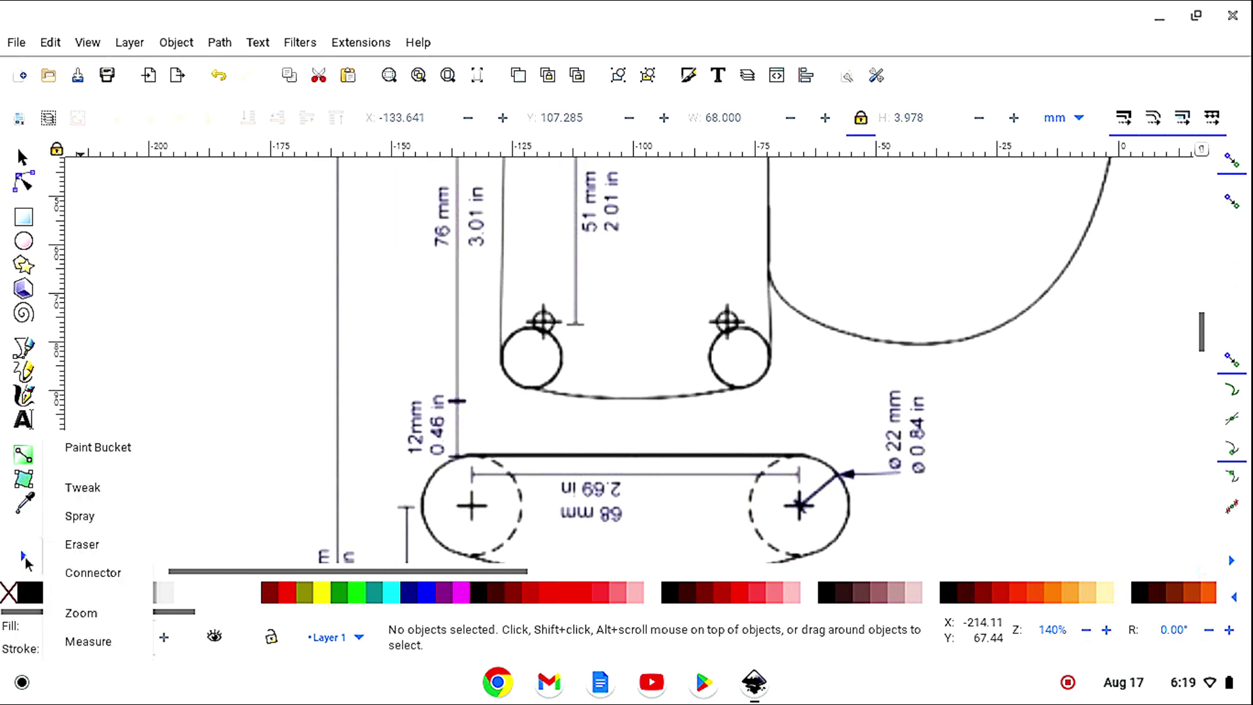
click(73, 614)
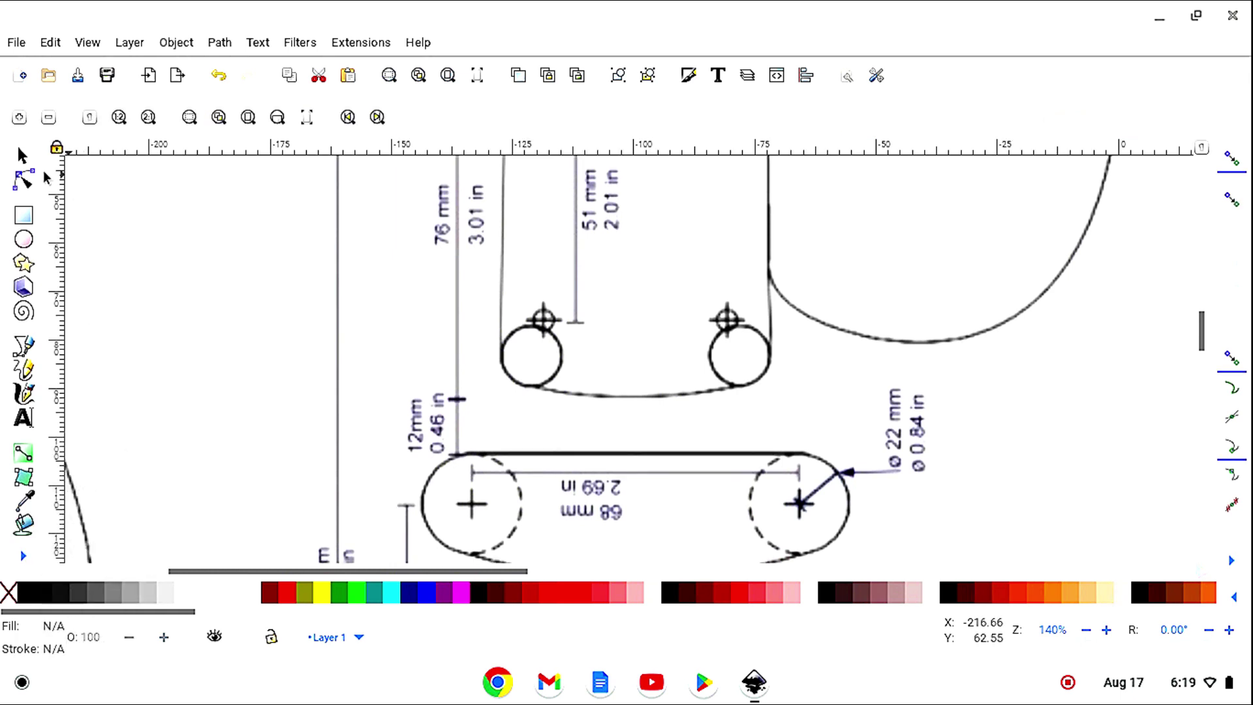
click(47, 118)
click(48, 118)
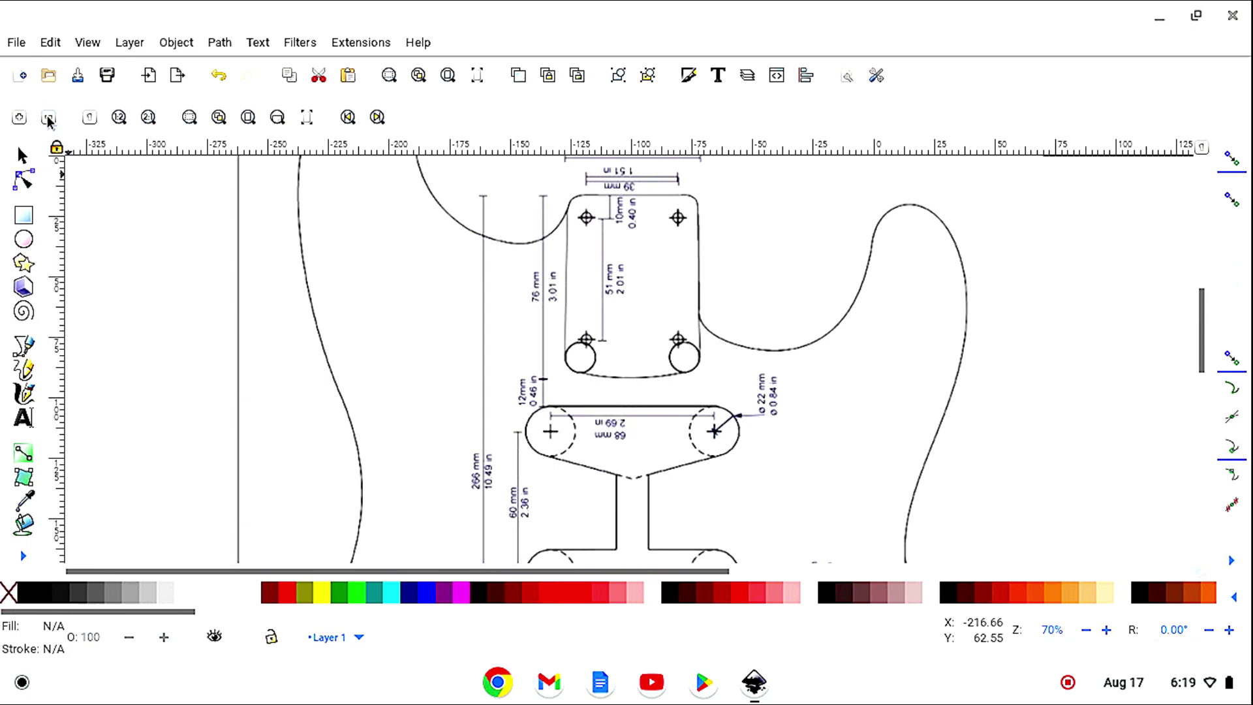
click(47, 118)
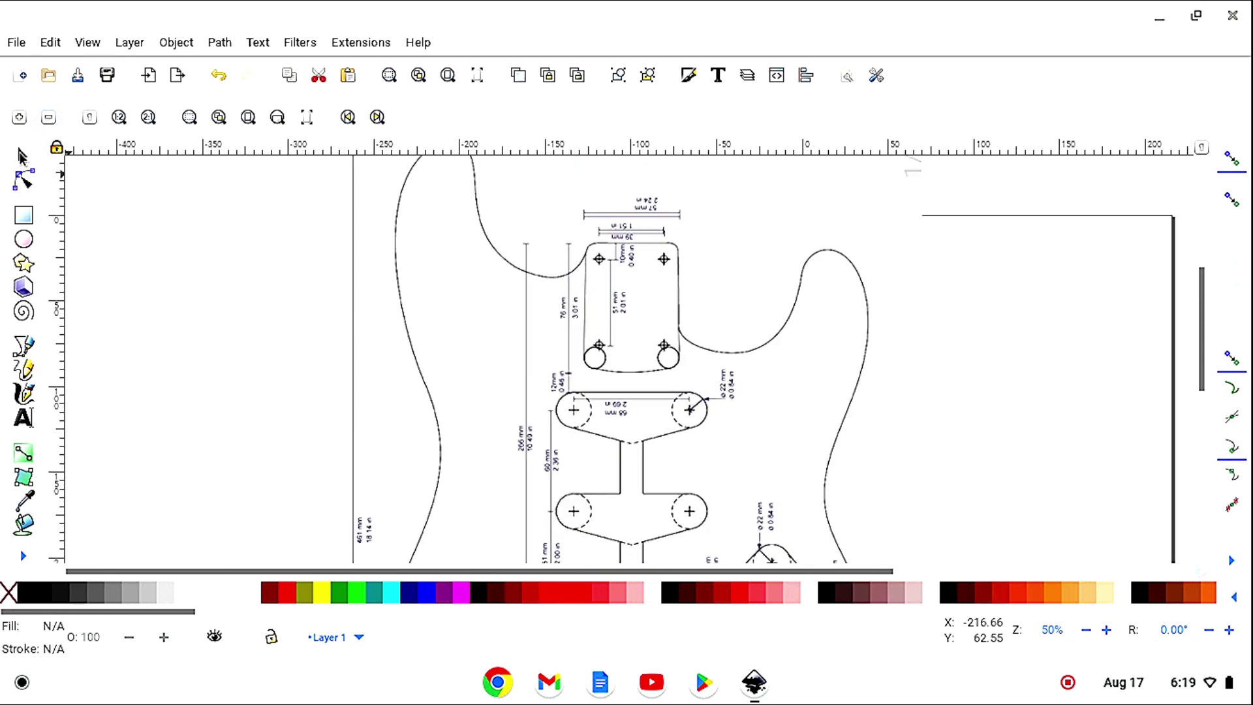
key(s)
scroll(466, 385, down, 5)
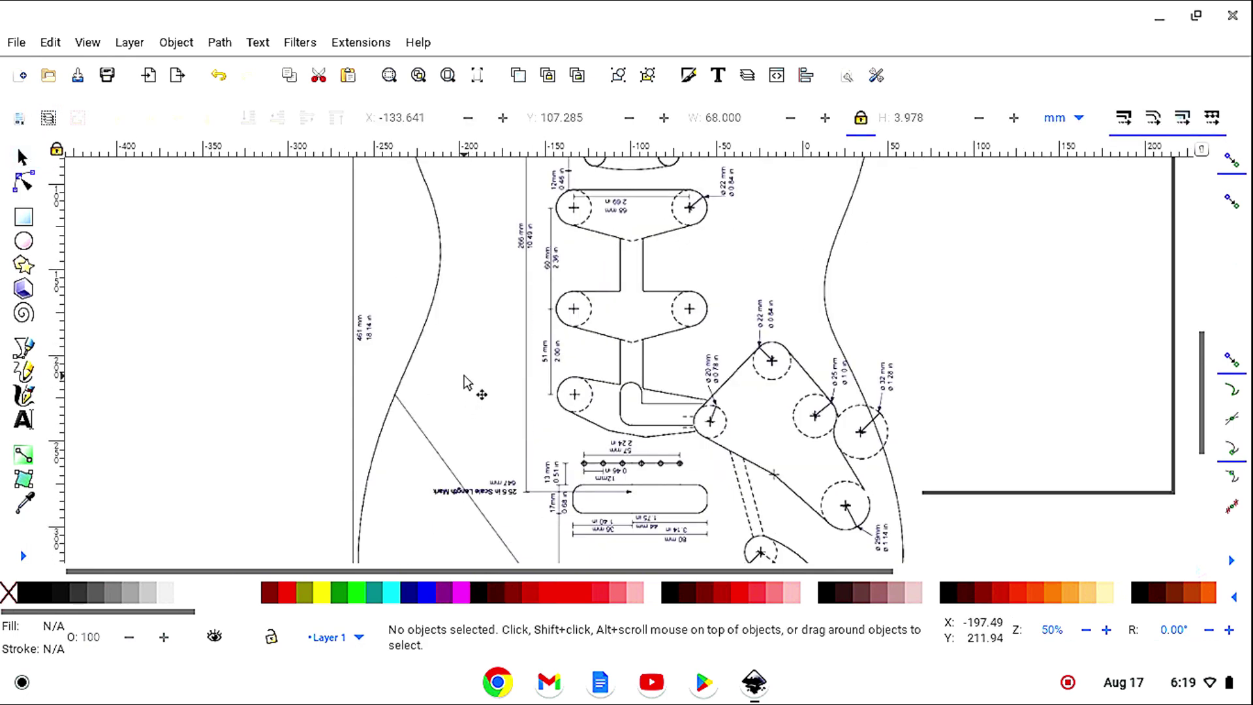
scroll(466, 384, down, 1)
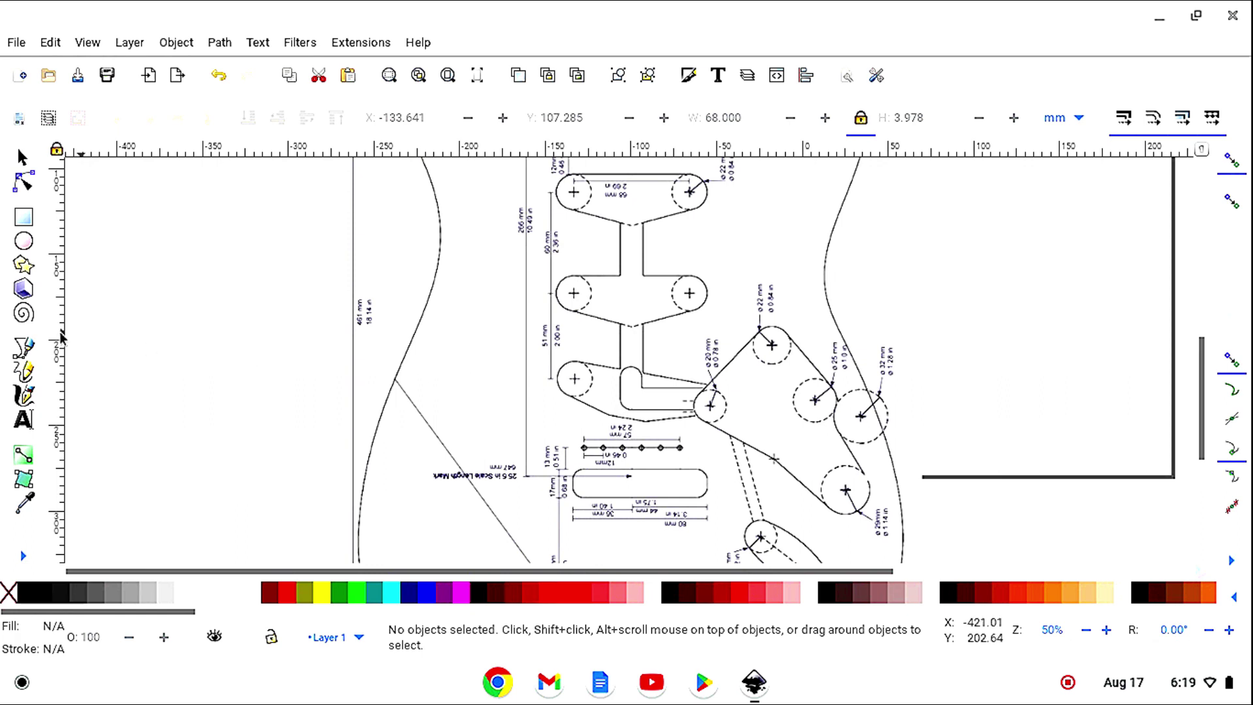
Step: Trace a closed straight-segment outline around the control-knob cavity holes with the Pen tool
click(25, 350)
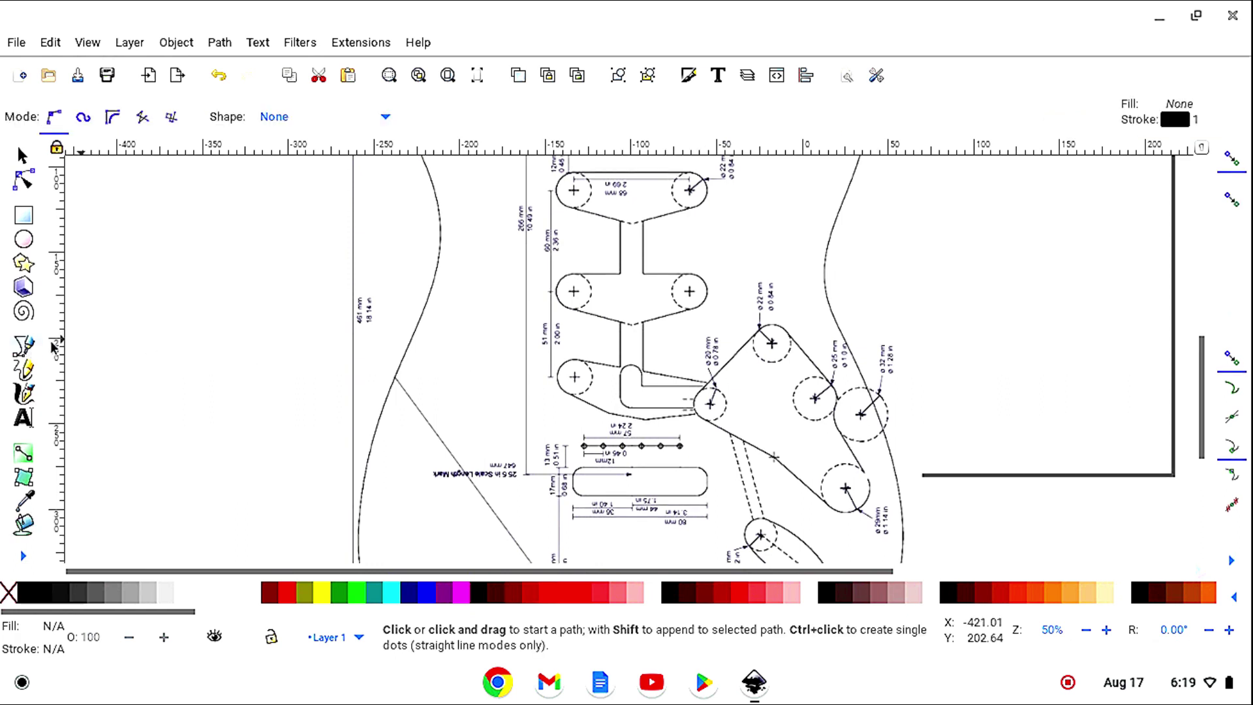
click(757, 330)
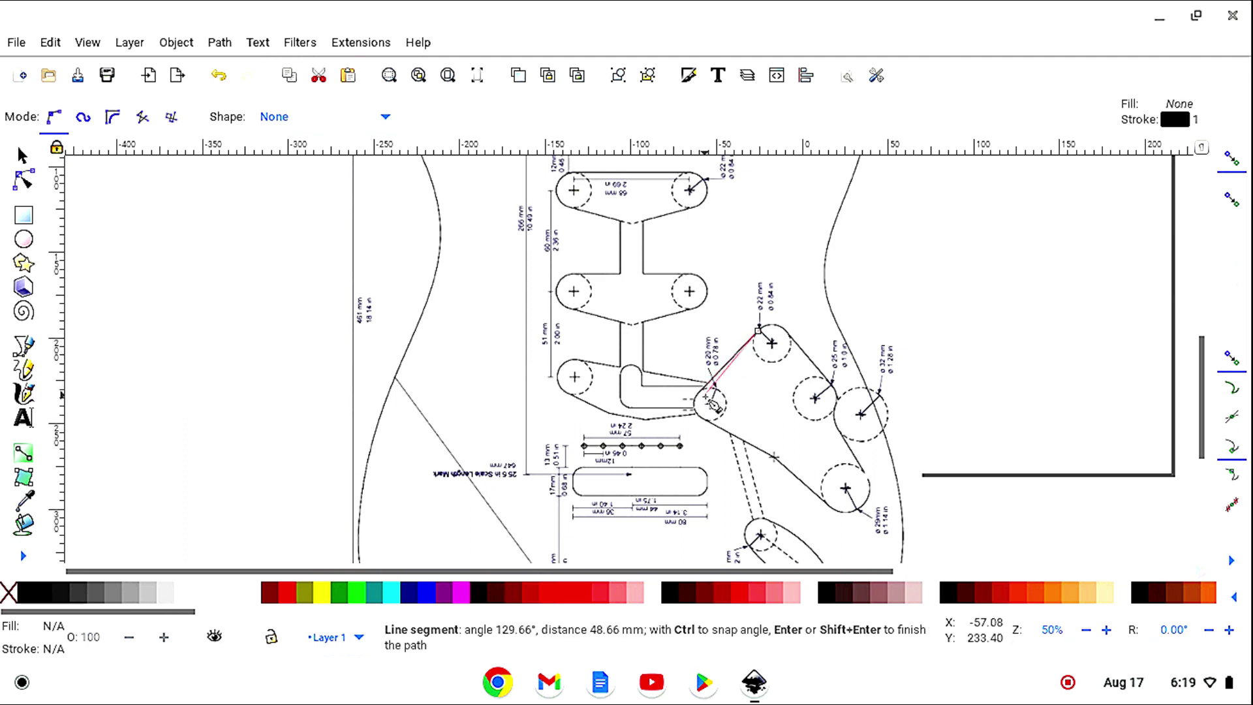
click(706, 386)
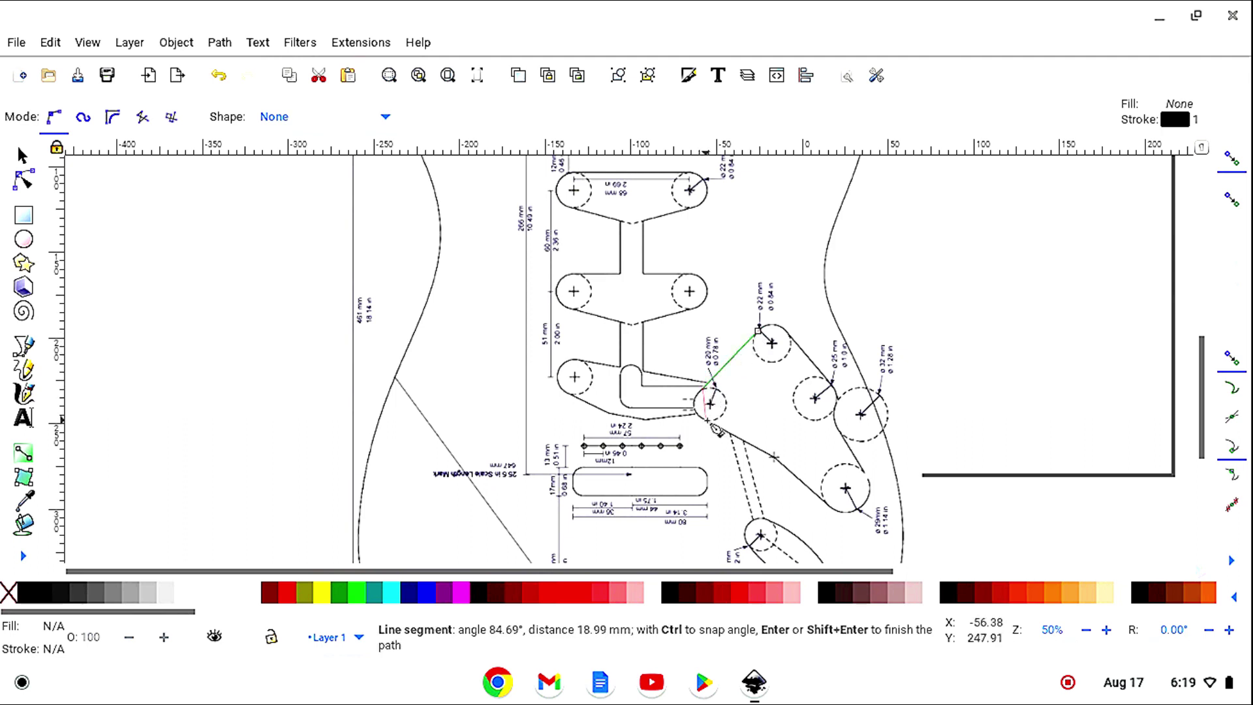
click(708, 421)
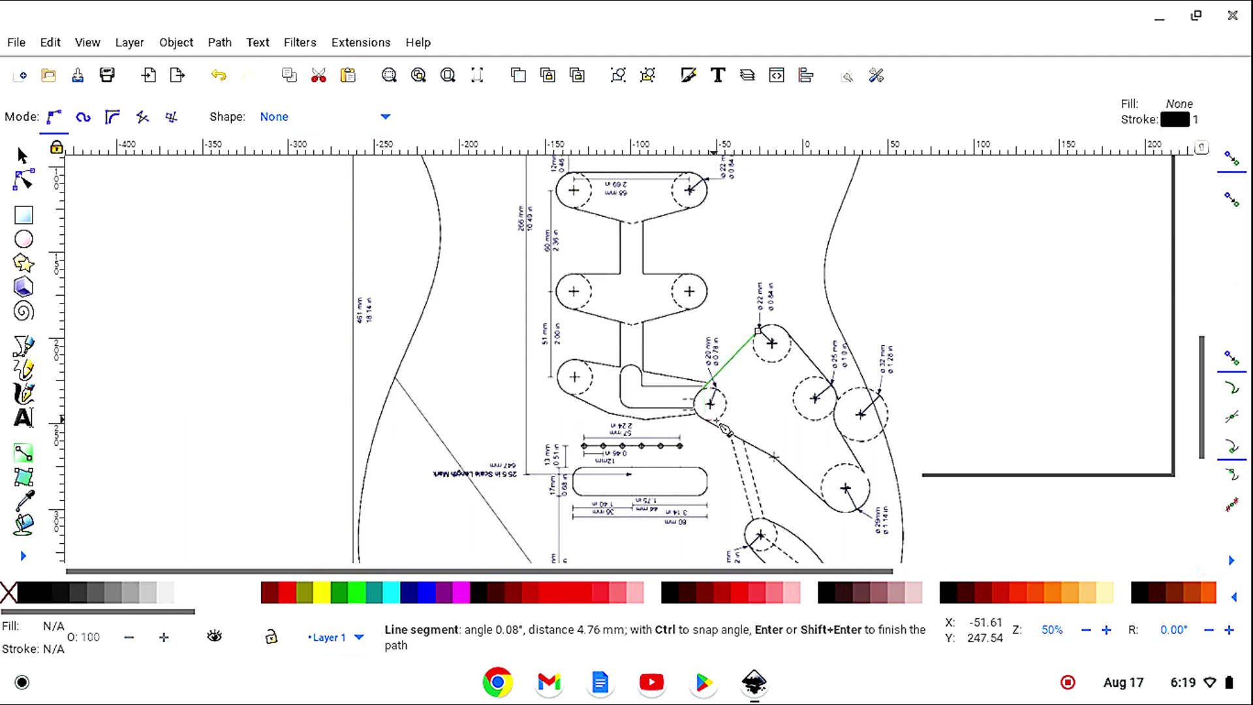
click(775, 458)
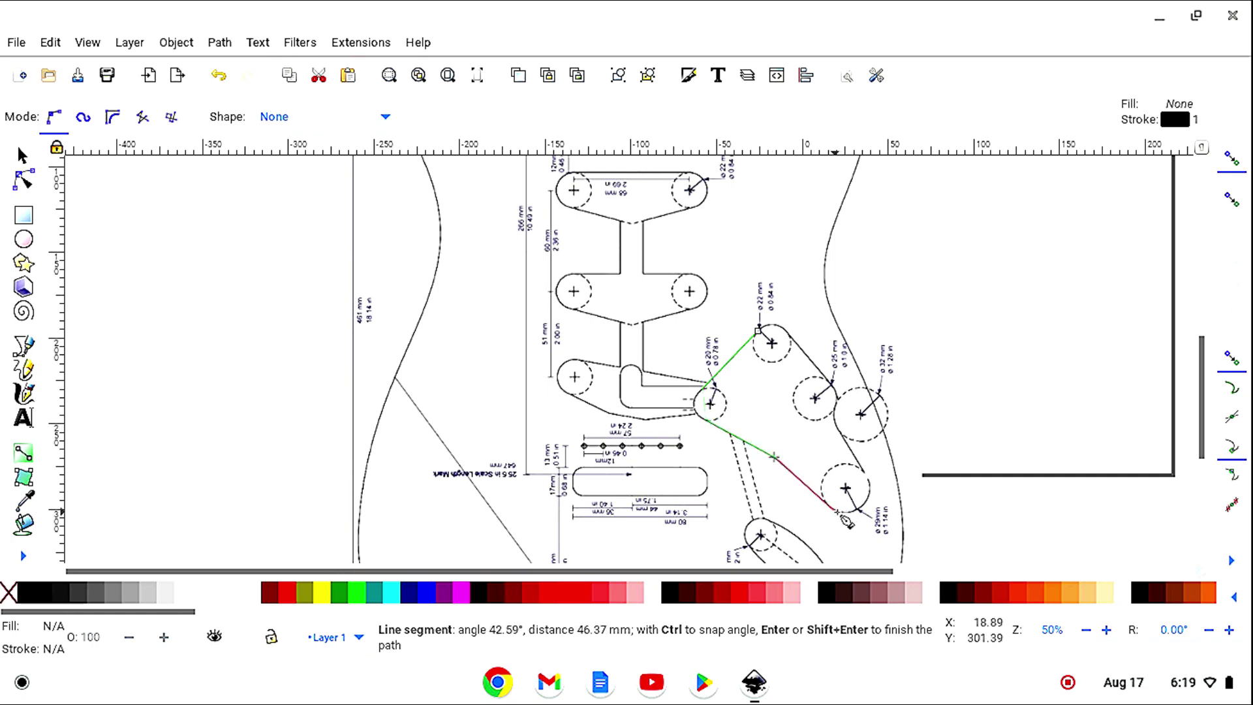
click(838, 512)
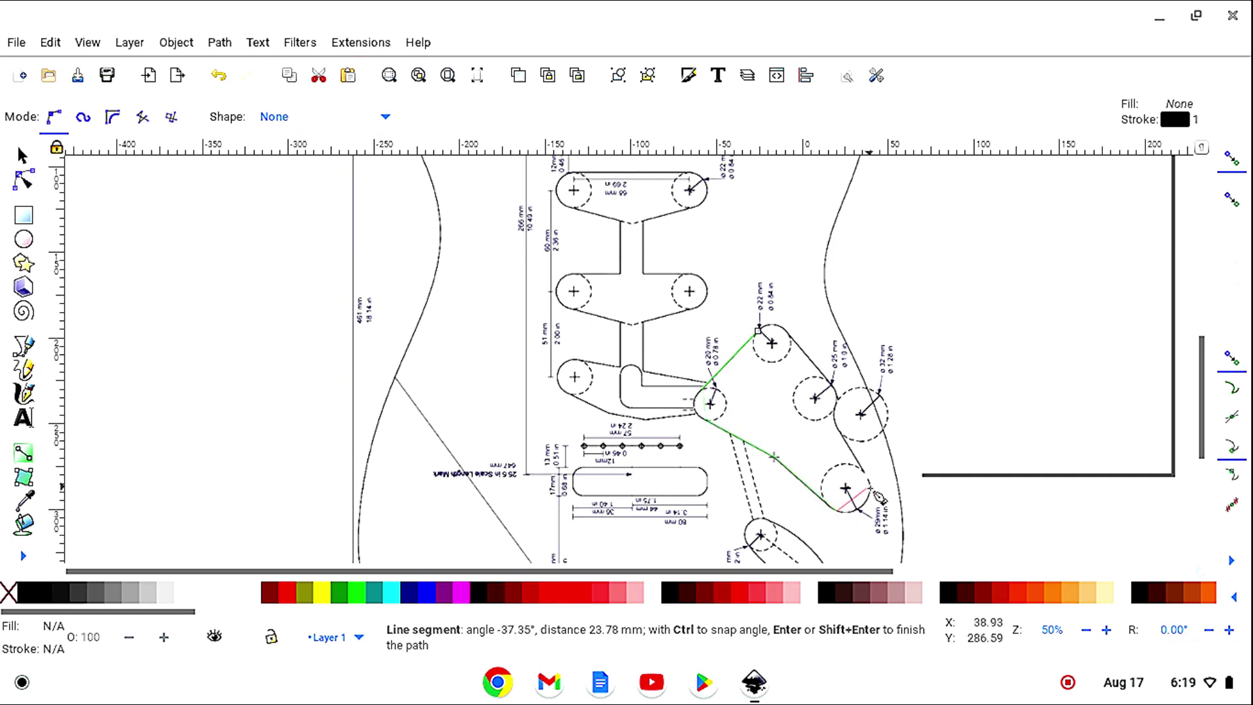
click(870, 487)
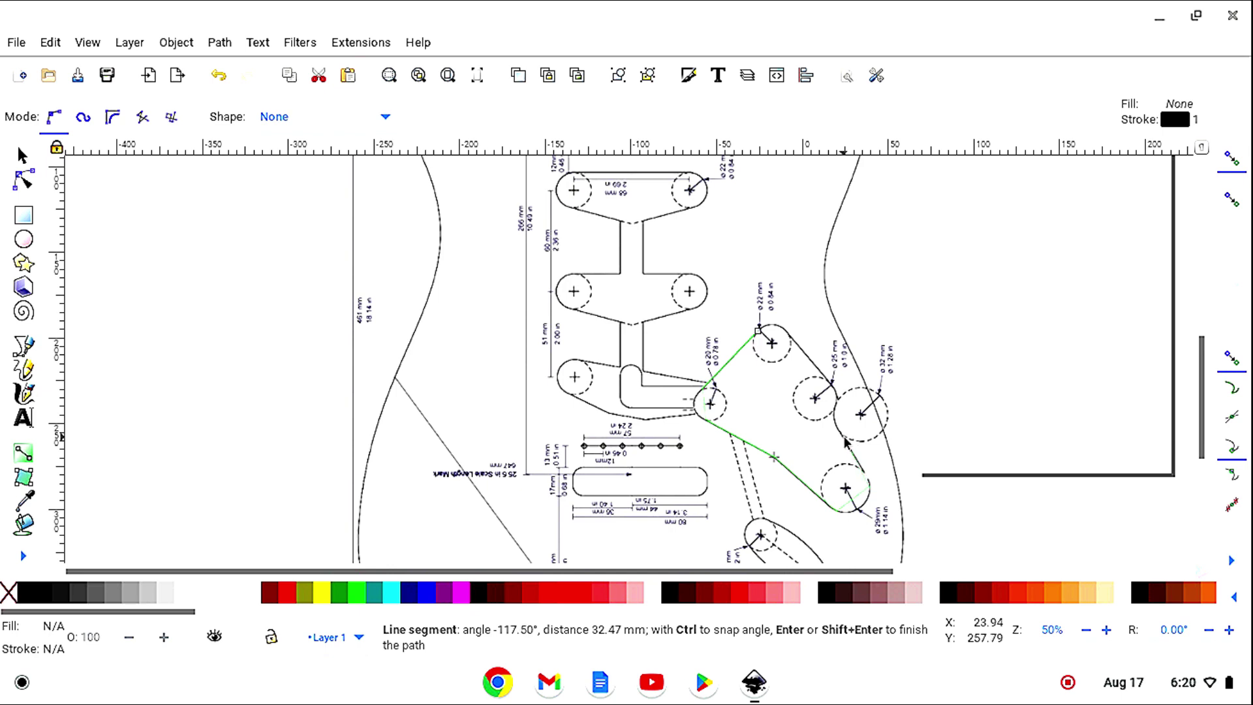
click(848, 449)
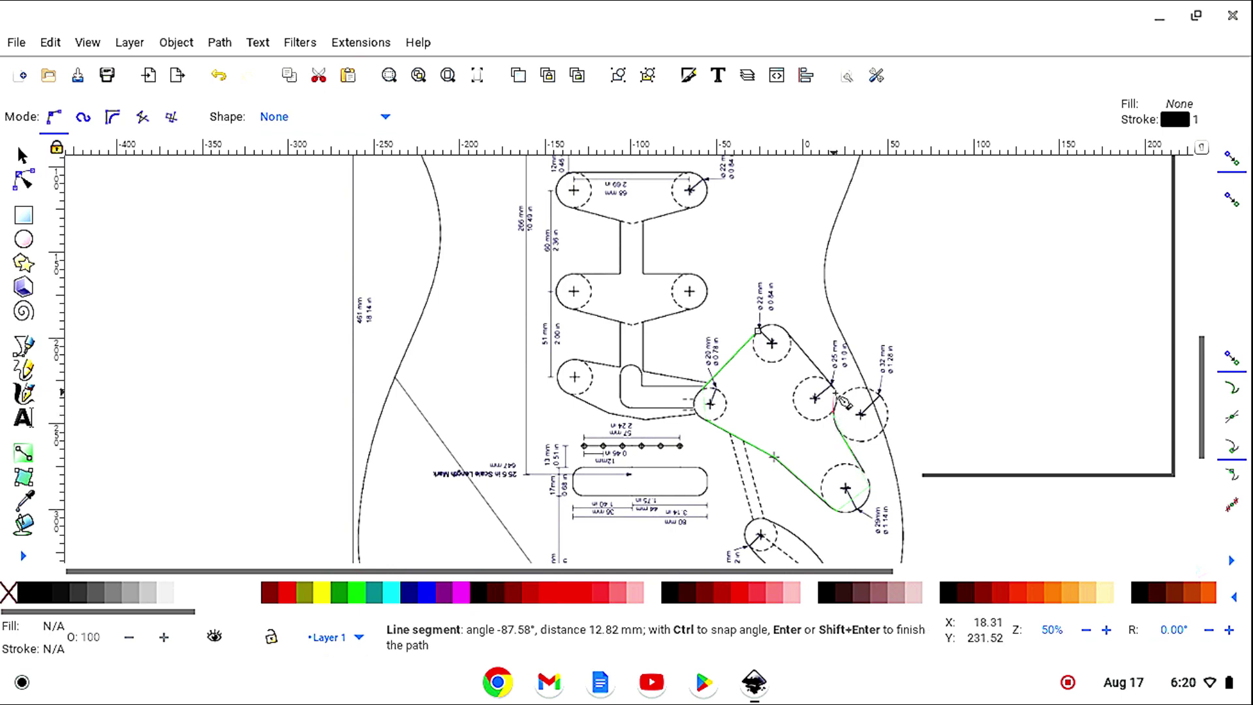
click(834, 390)
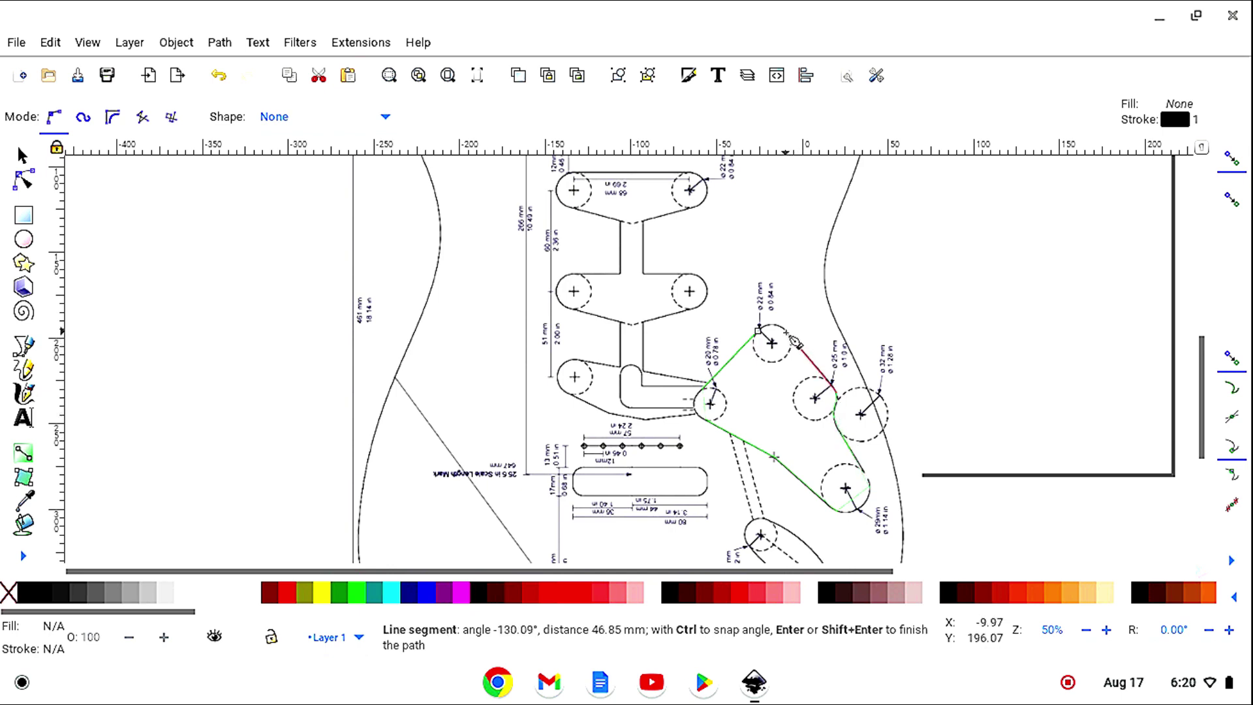
click(792, 341)
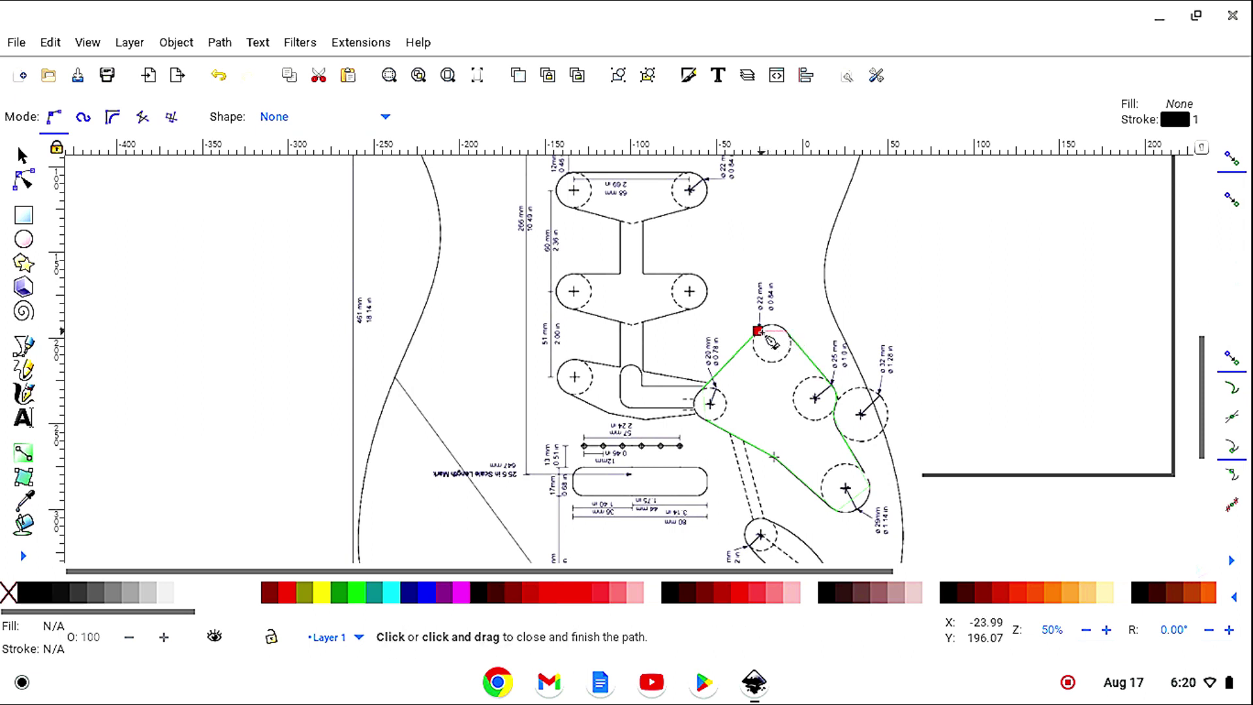
click(758, 332)
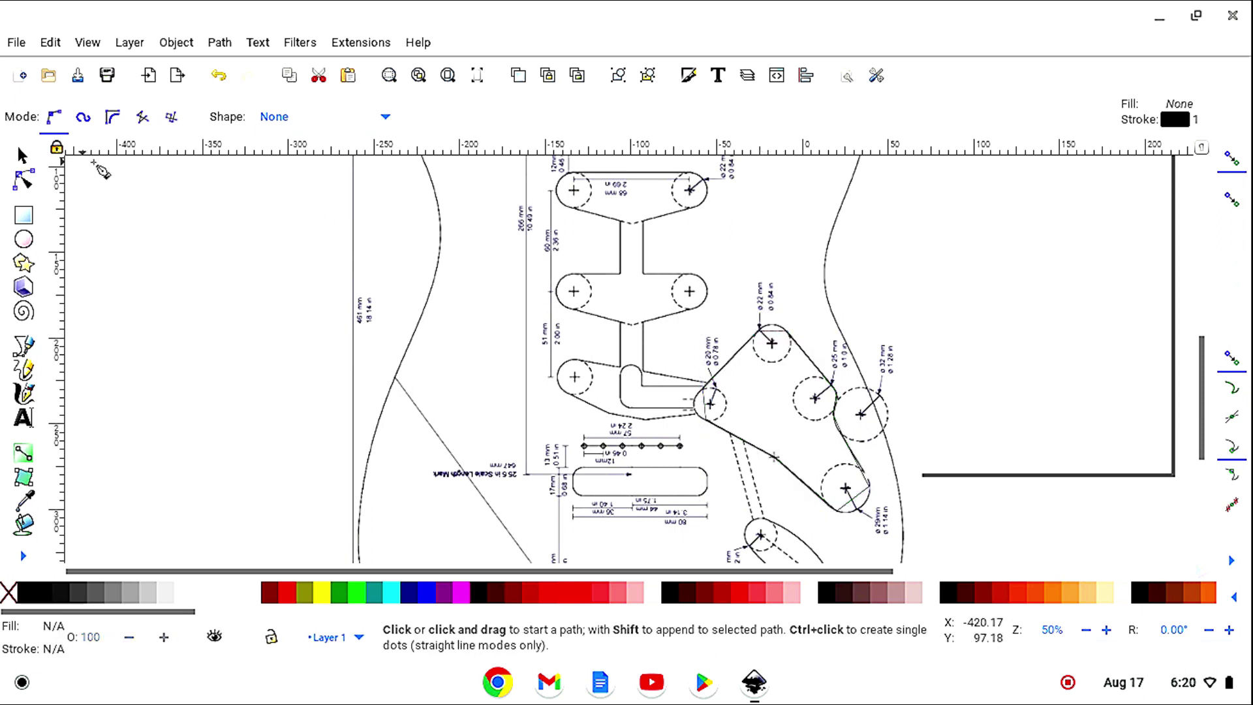
click(26, 182)
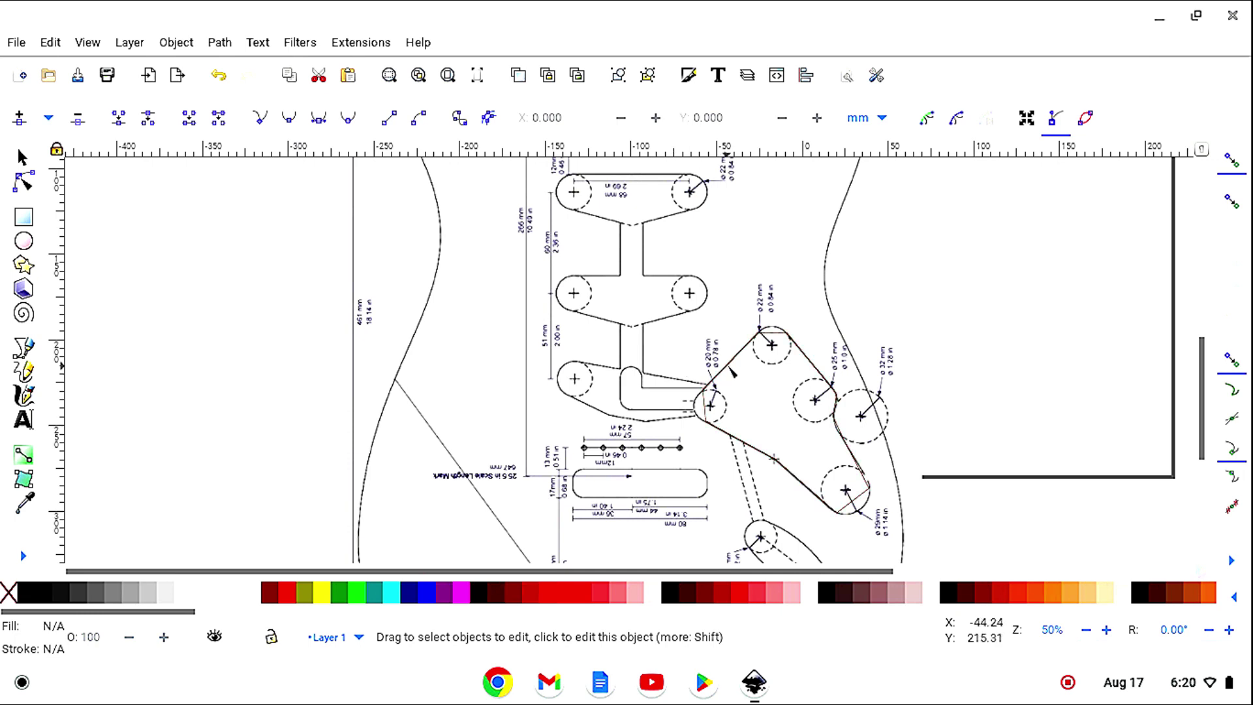
Step: Select the traced cavity outline and give it a red (#FF0000) stroke
click(726, 372)
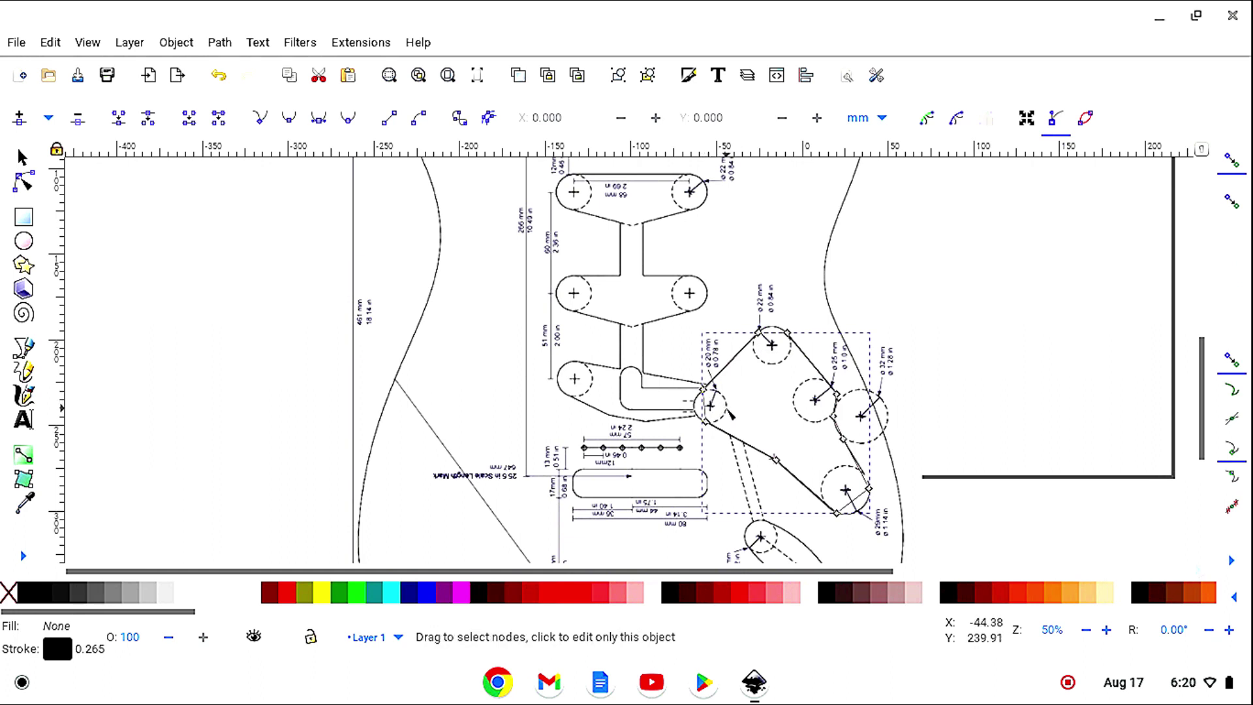
shift+click(293, 597)
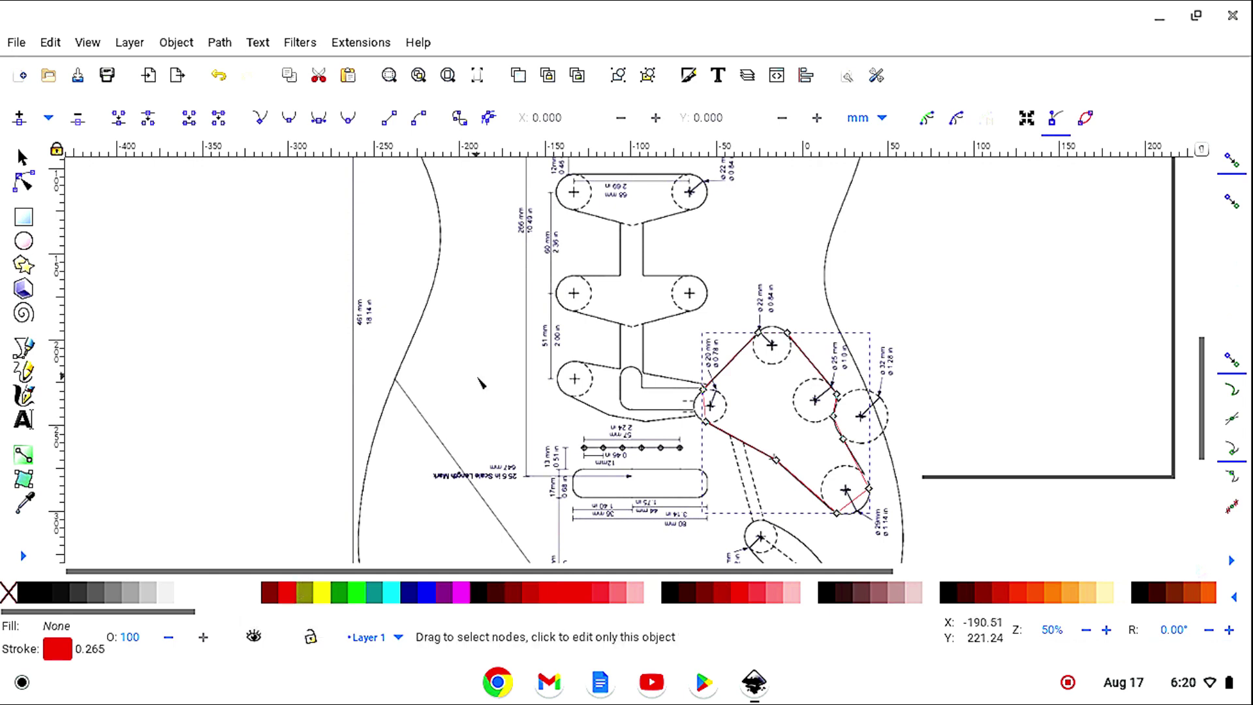
Step: Set the red outline's stroke width to 0.5 mm in Fill and Stroke, then close it
click(687, 75)
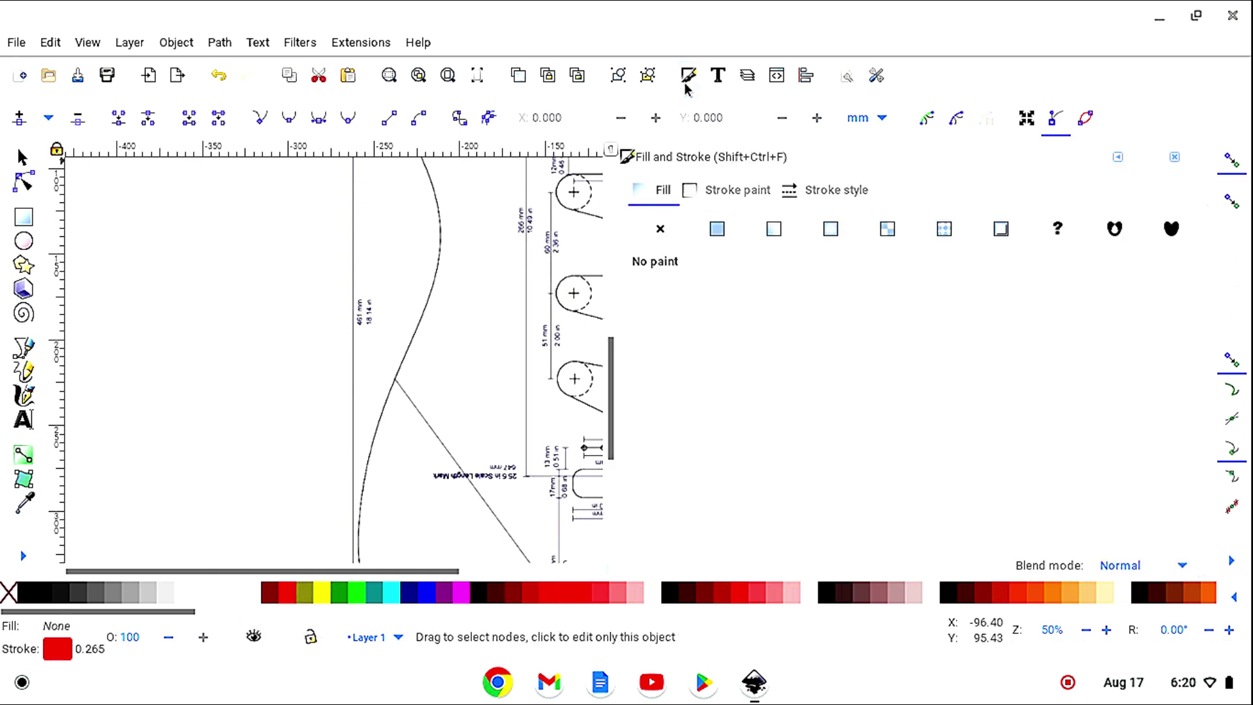
click(829, 189)
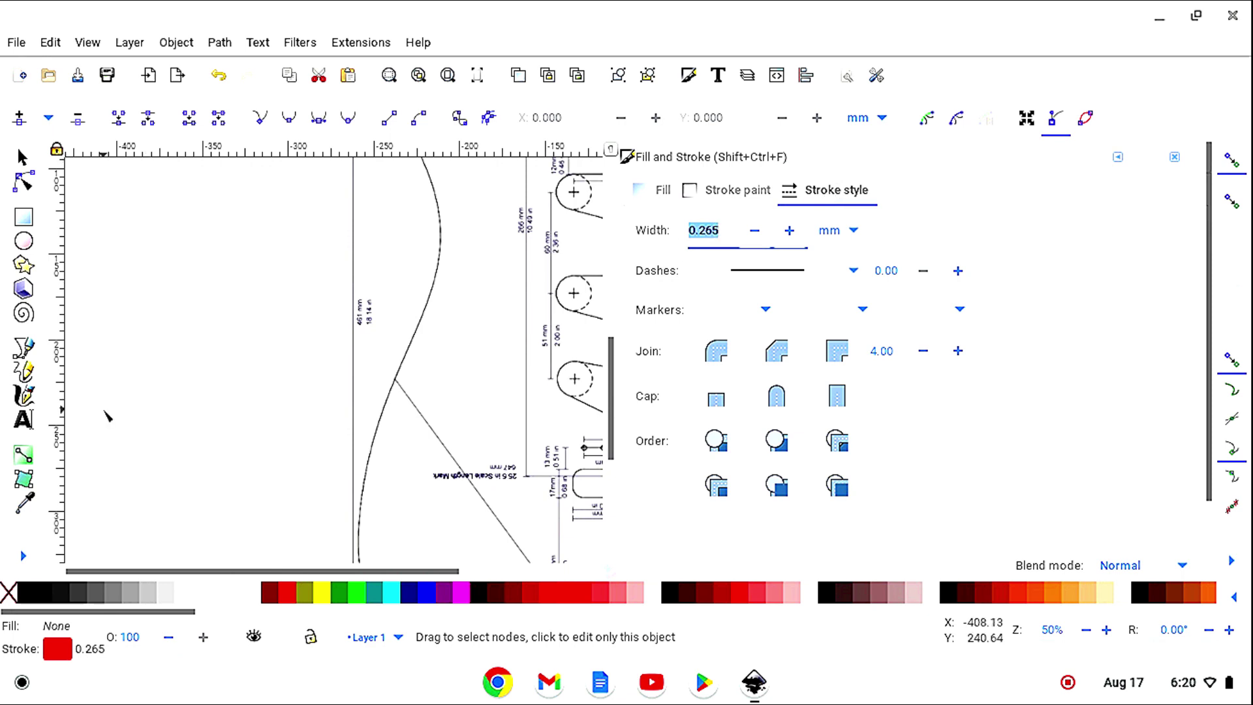
text(.5)
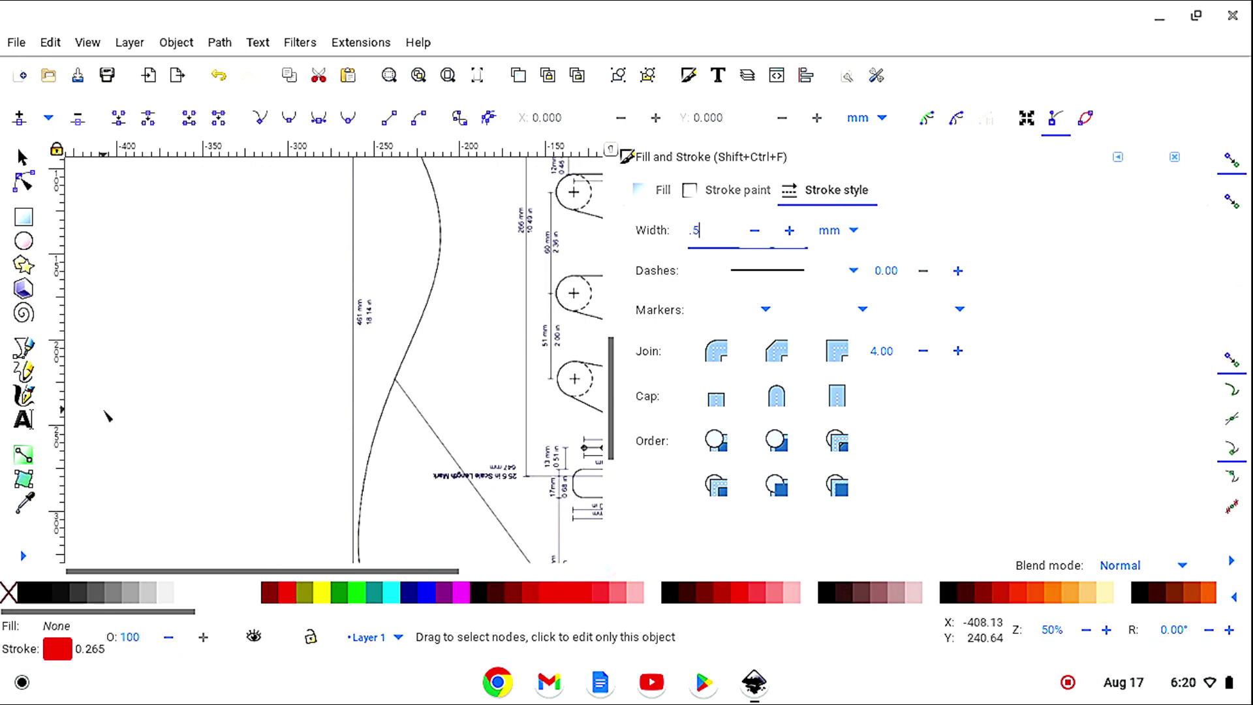
key(Return)
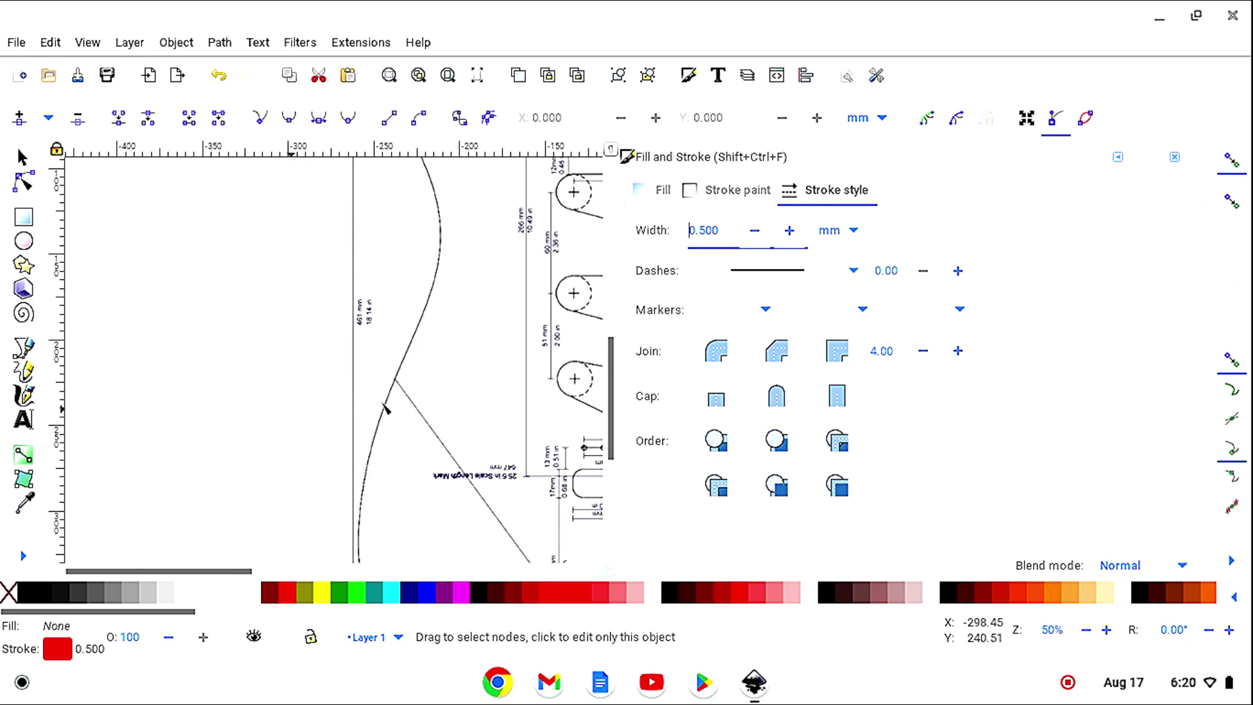
click(1176, 158)
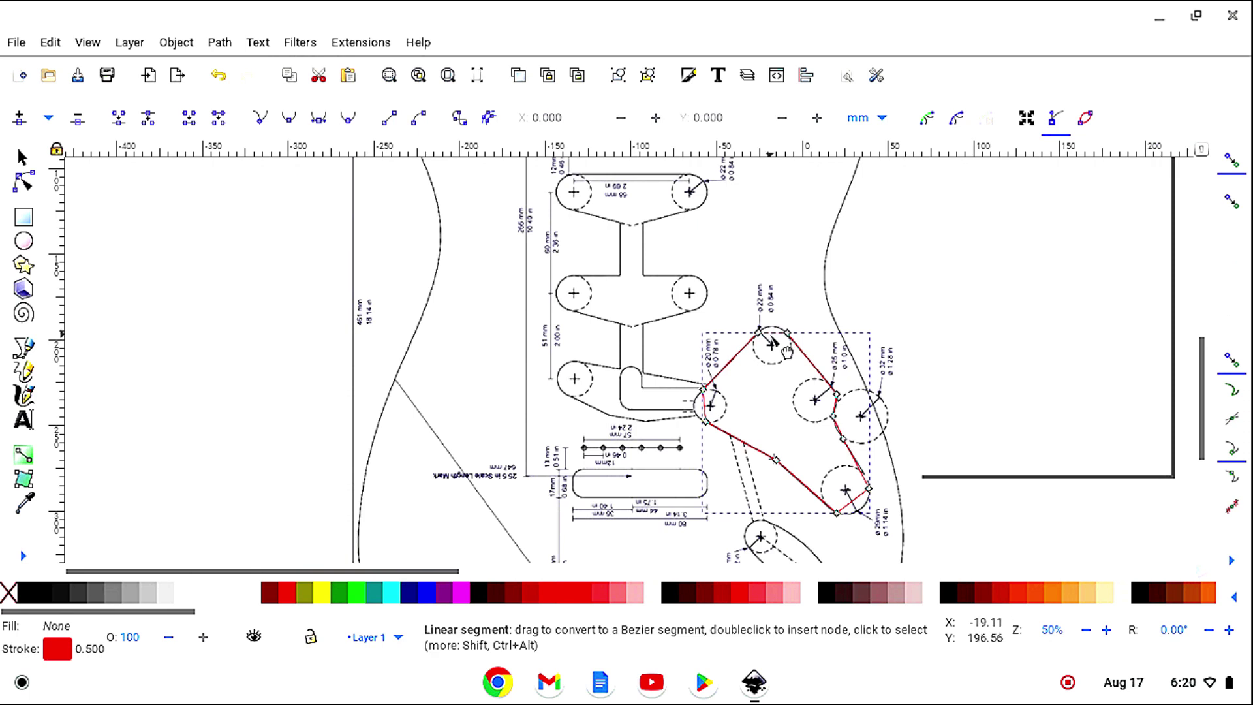
Step: Drag the outline's top, left and lower-right segments into curves around the cavity holes
drag(772, 336, 772, 330)
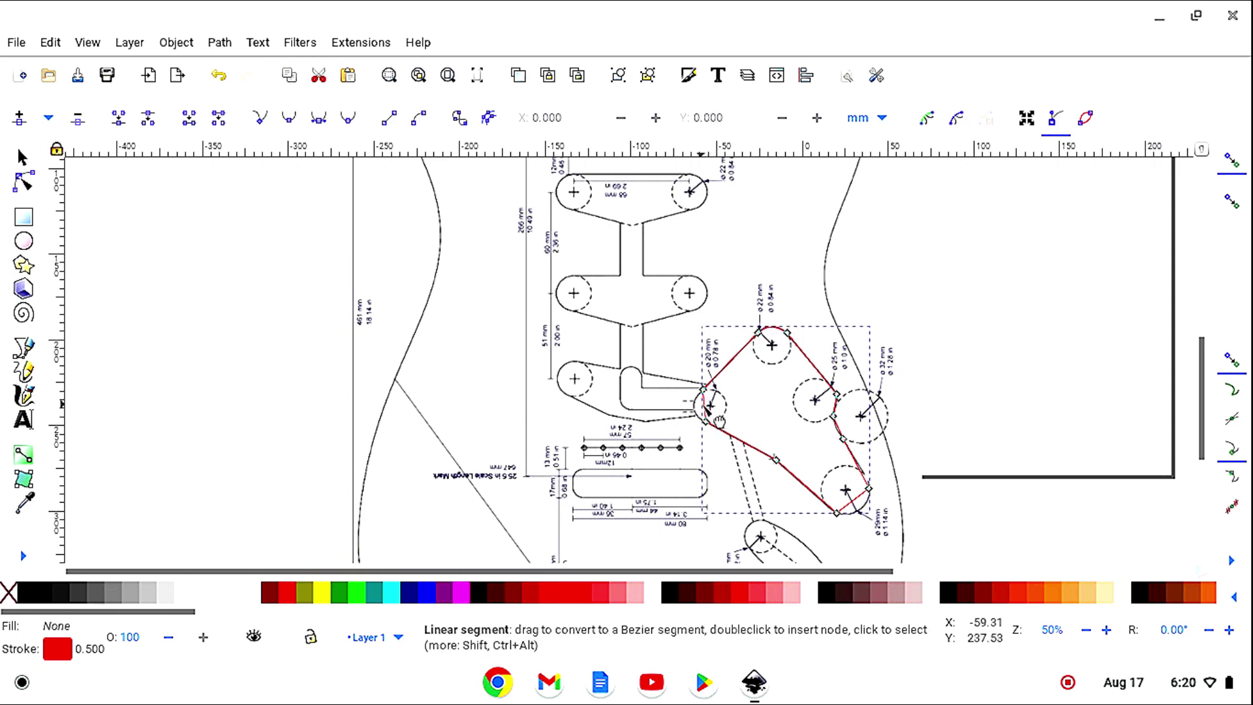
drag(718, 423, 707, 419)
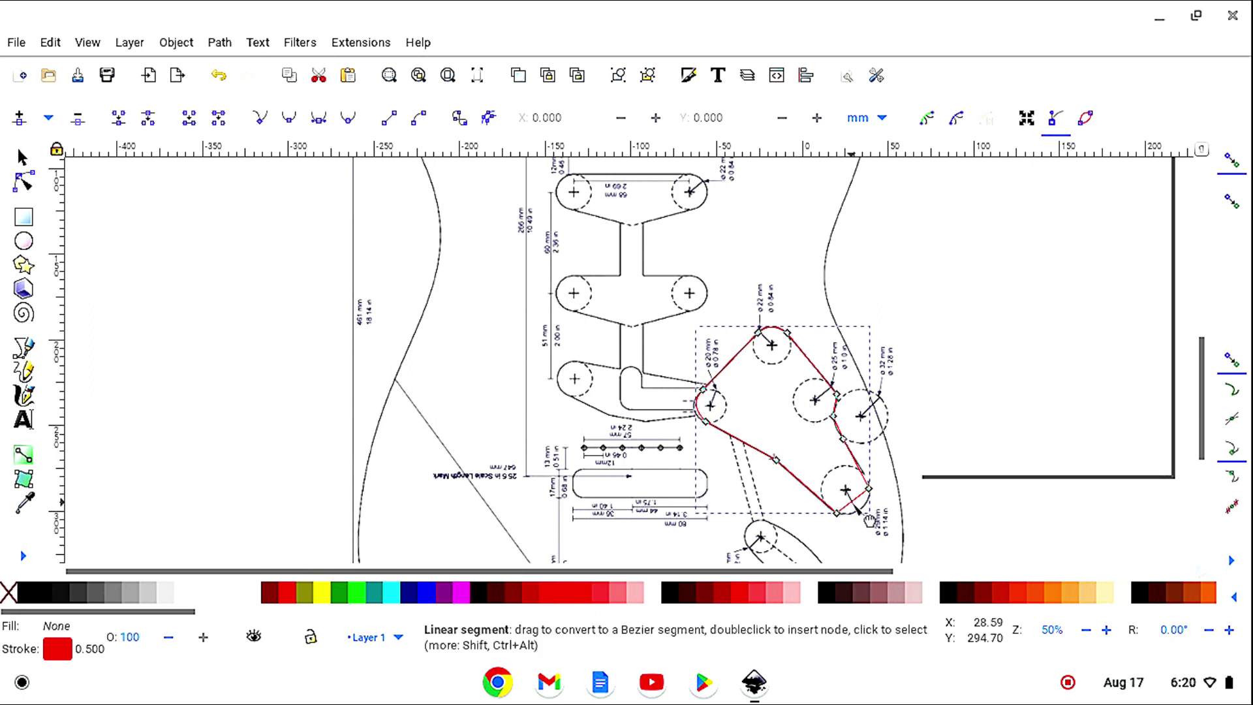
drag(861, 517, 859, 511)
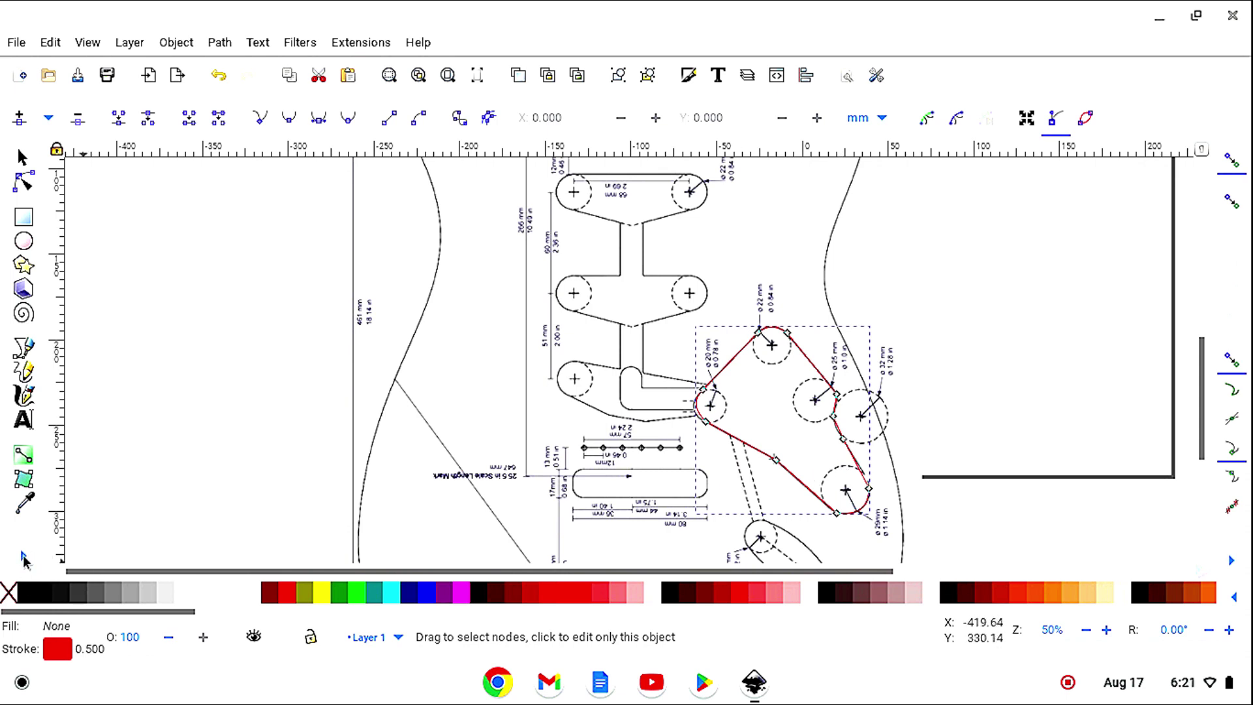
Step: Zoom in closely on the cavity outline with the Zoom tool
click(24, 556)
click(81, 614)
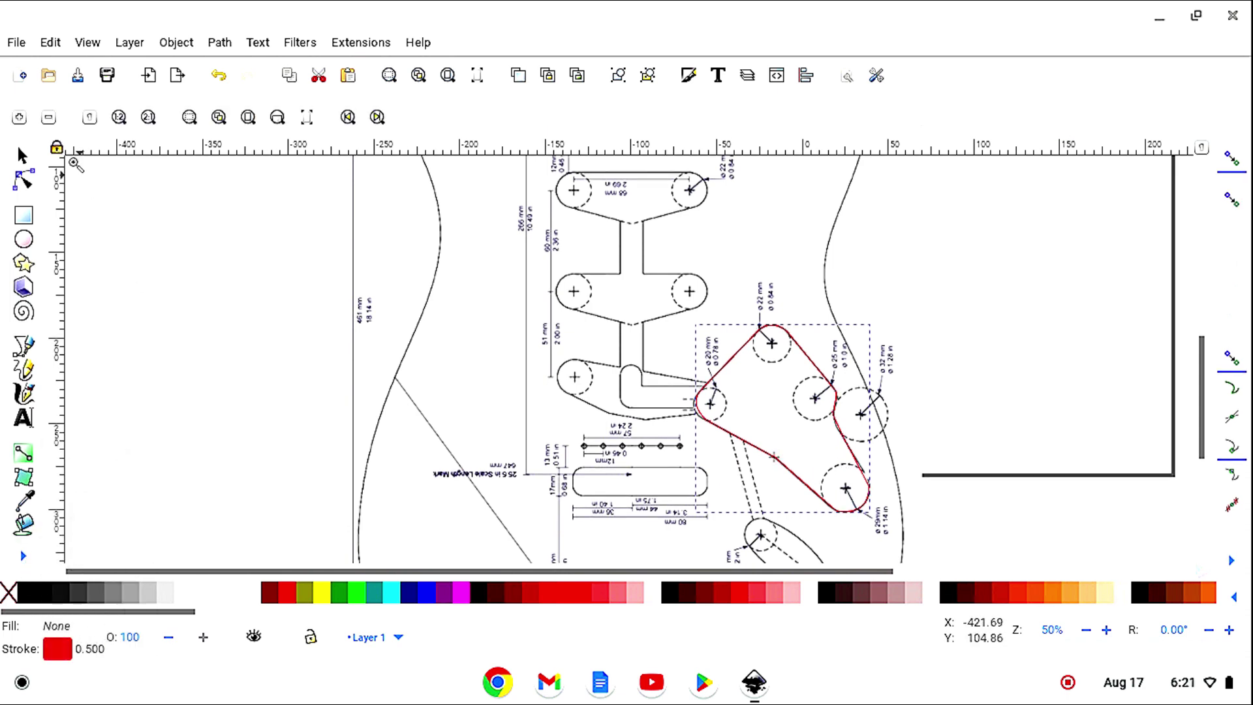
click(18, 119)
click(18, 119)
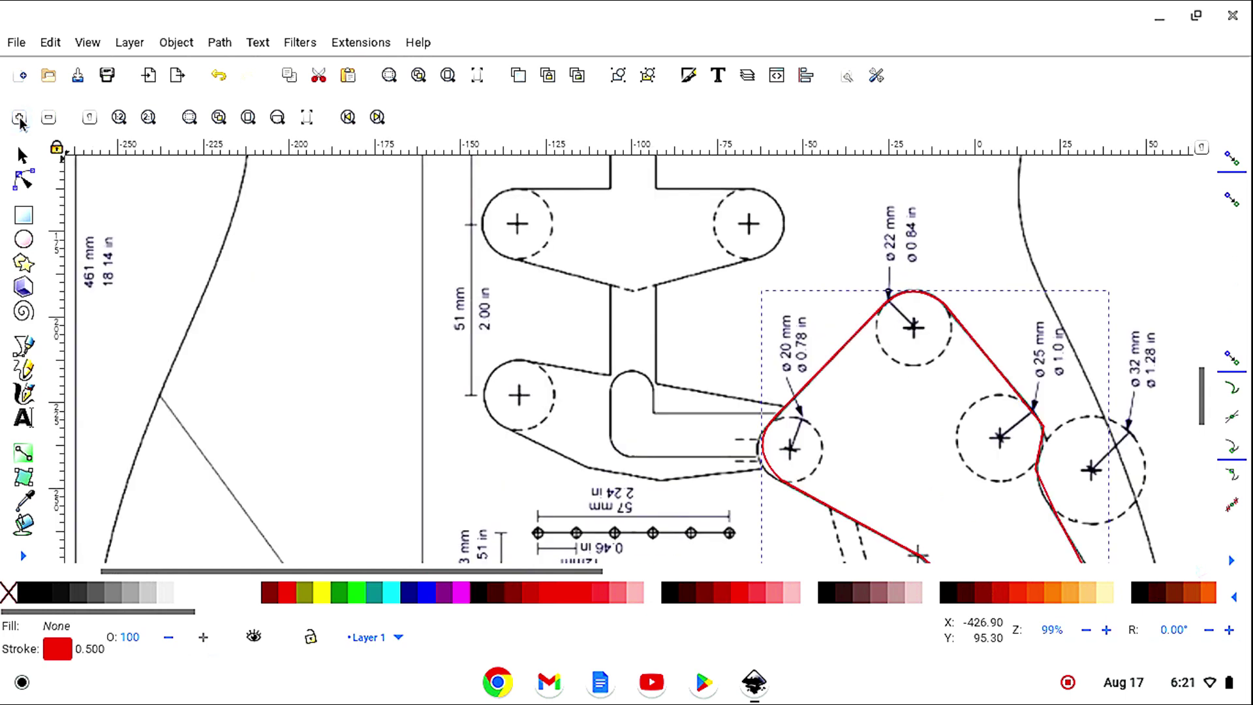
click(19, 119)
click(24, 157)
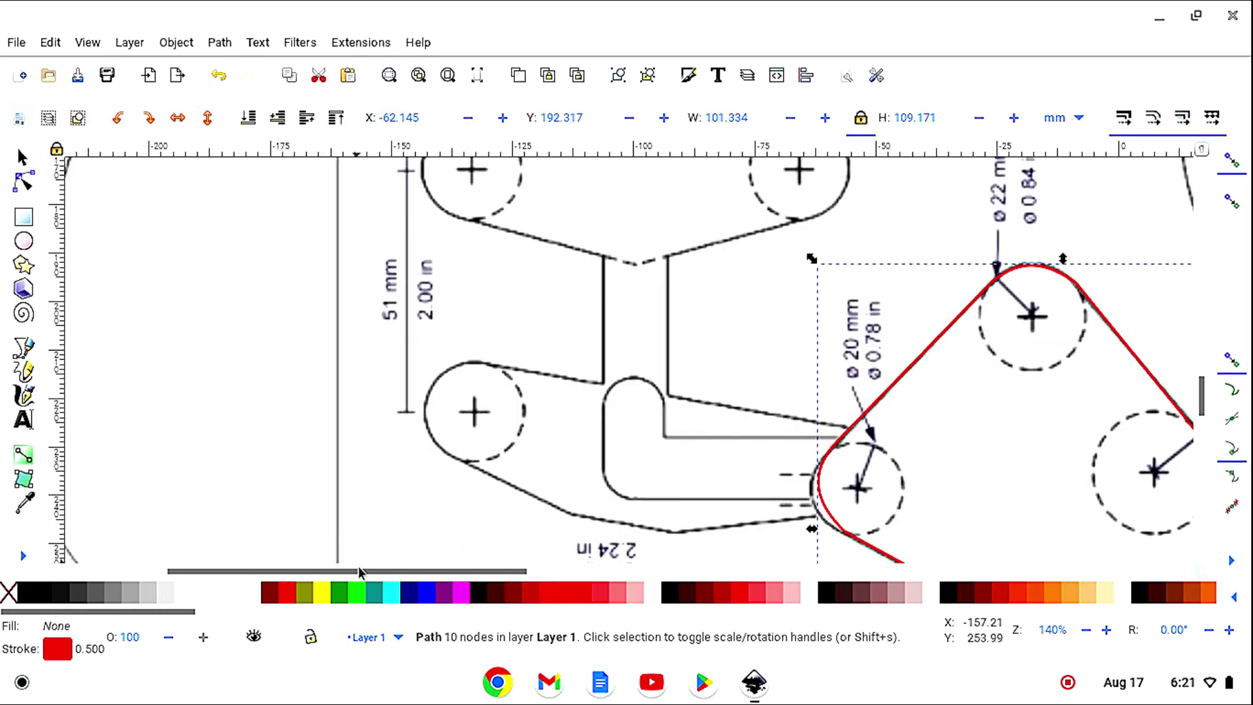
Step: Zoom to the outline's left area and round the curve over the 22 mm hole
drag(363, 572, 545, 607)
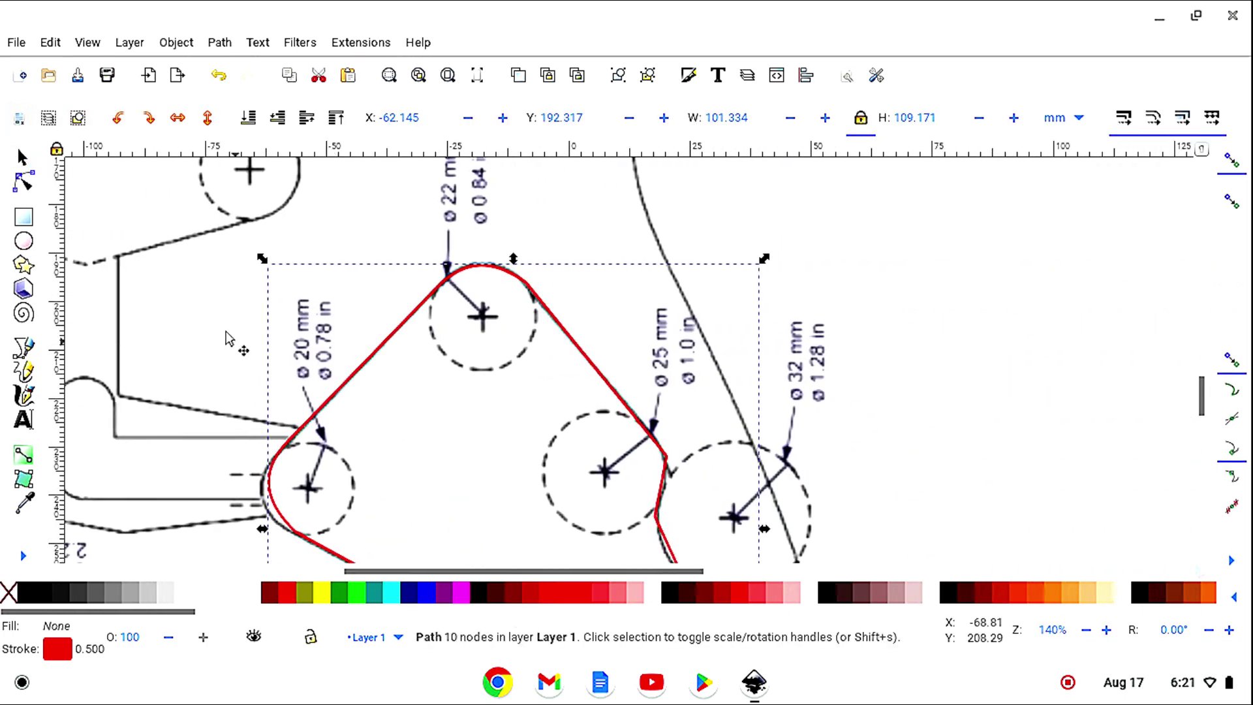
click(25, 186)
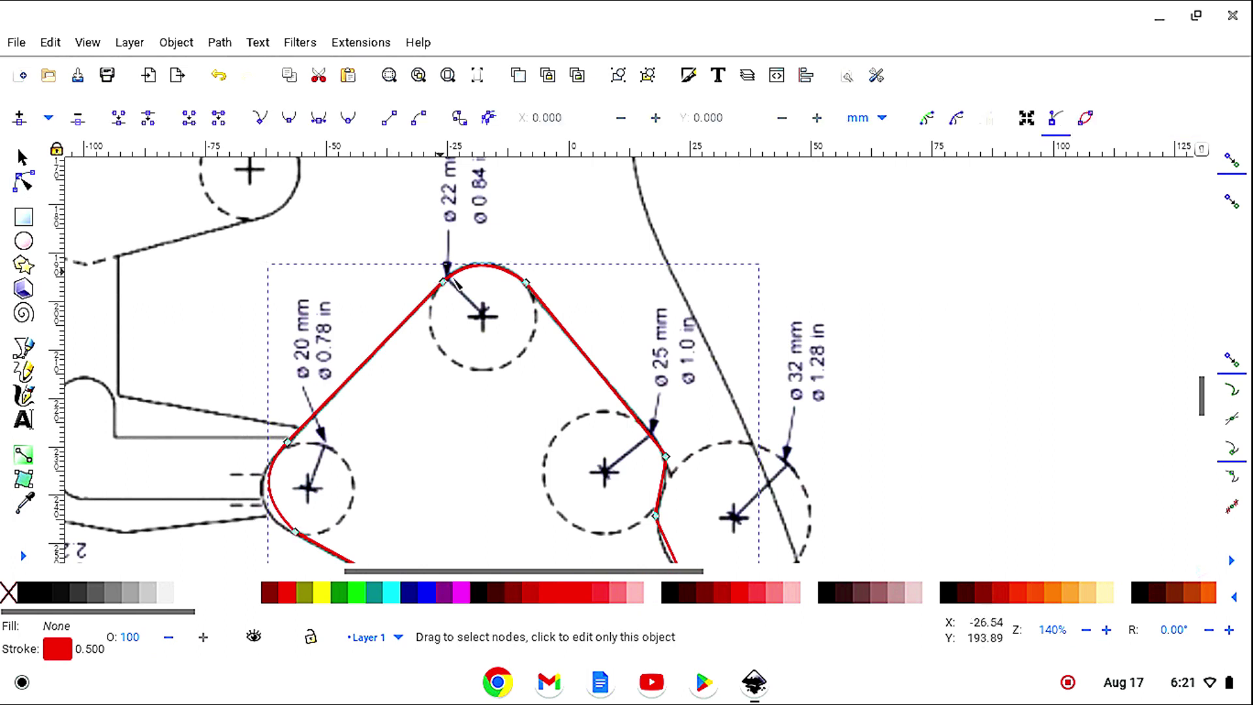
click(503, 273)
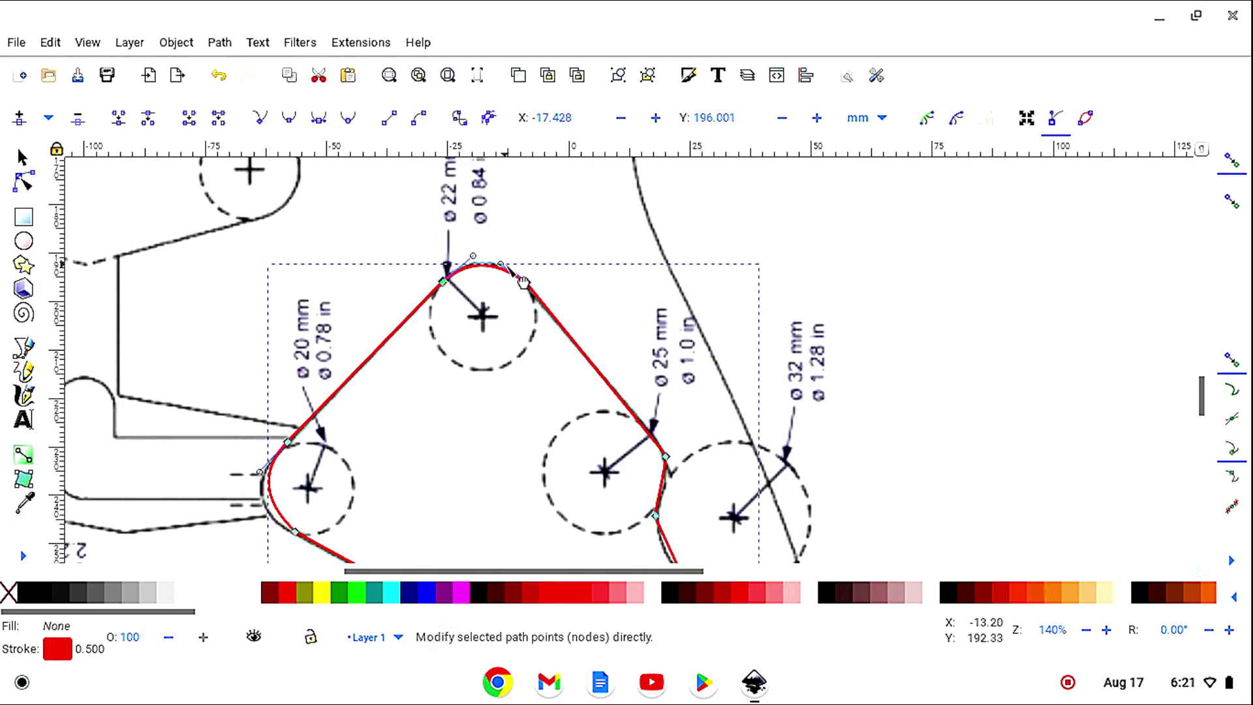
drag(503, 268, 474, 264)
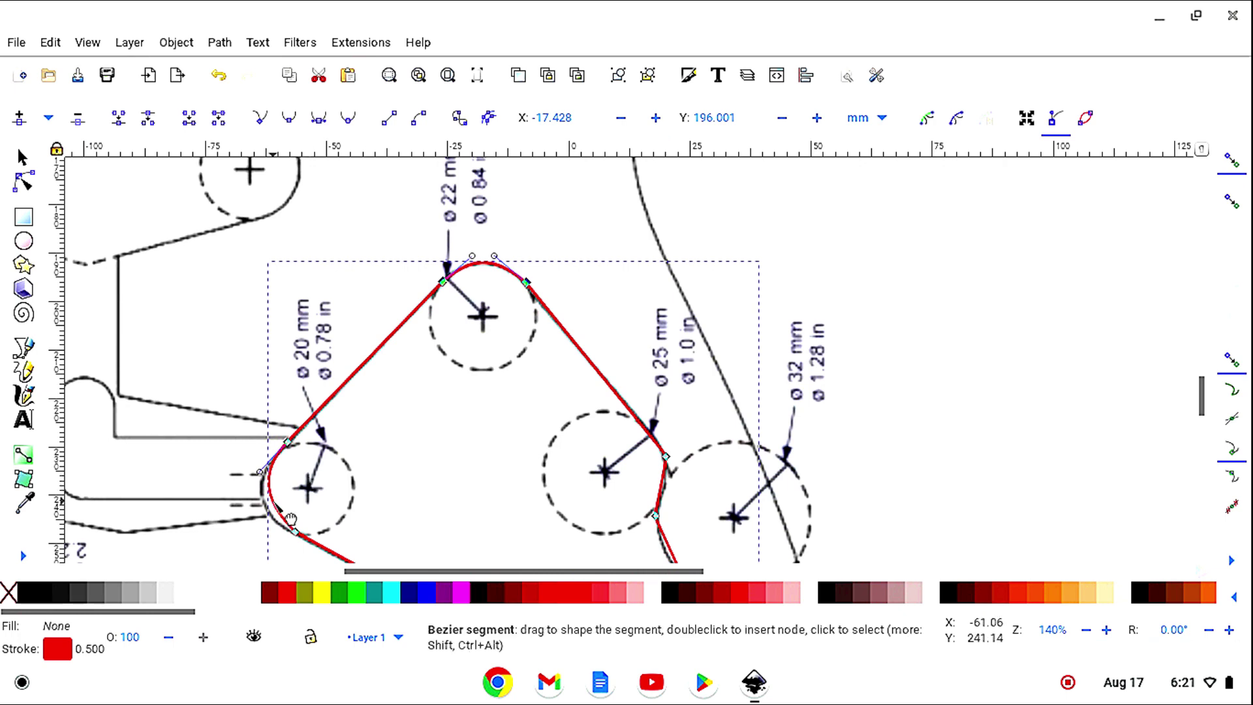
Step: Bulge and tighten the lower-left curves so they hug the 20 mm hole
drag(289, 519, 267, 512)
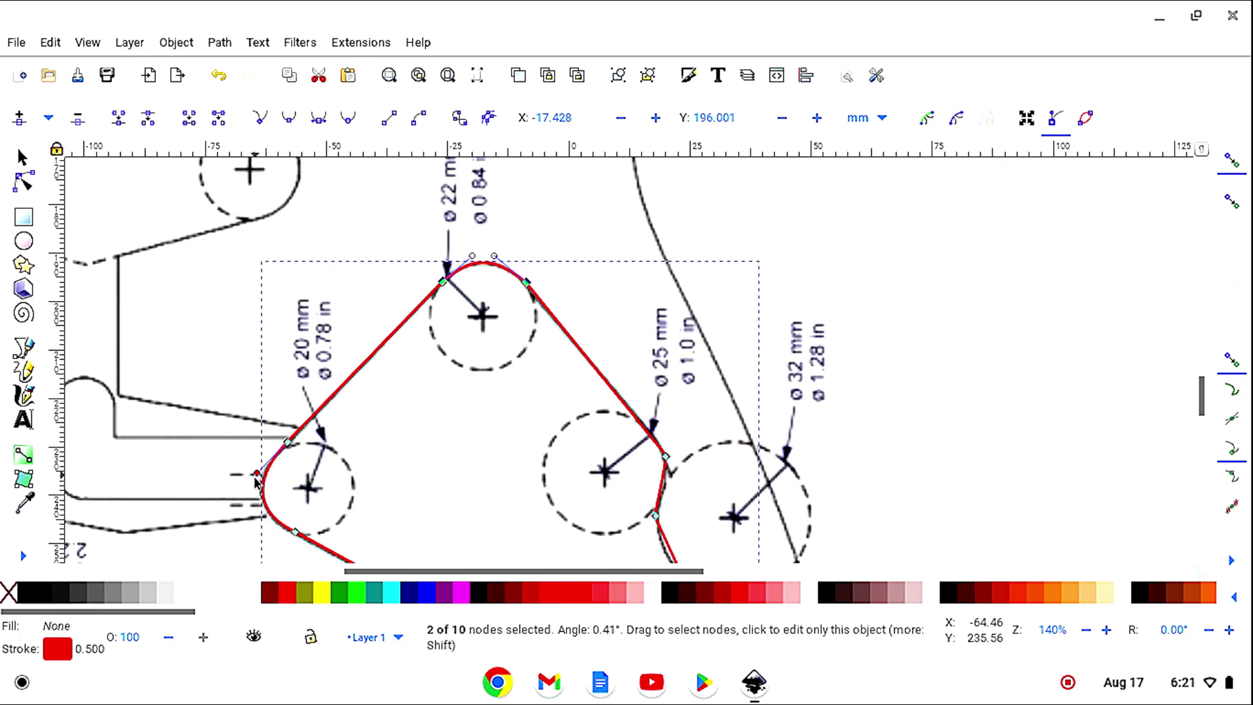
drag(257, 473, 249, 477)
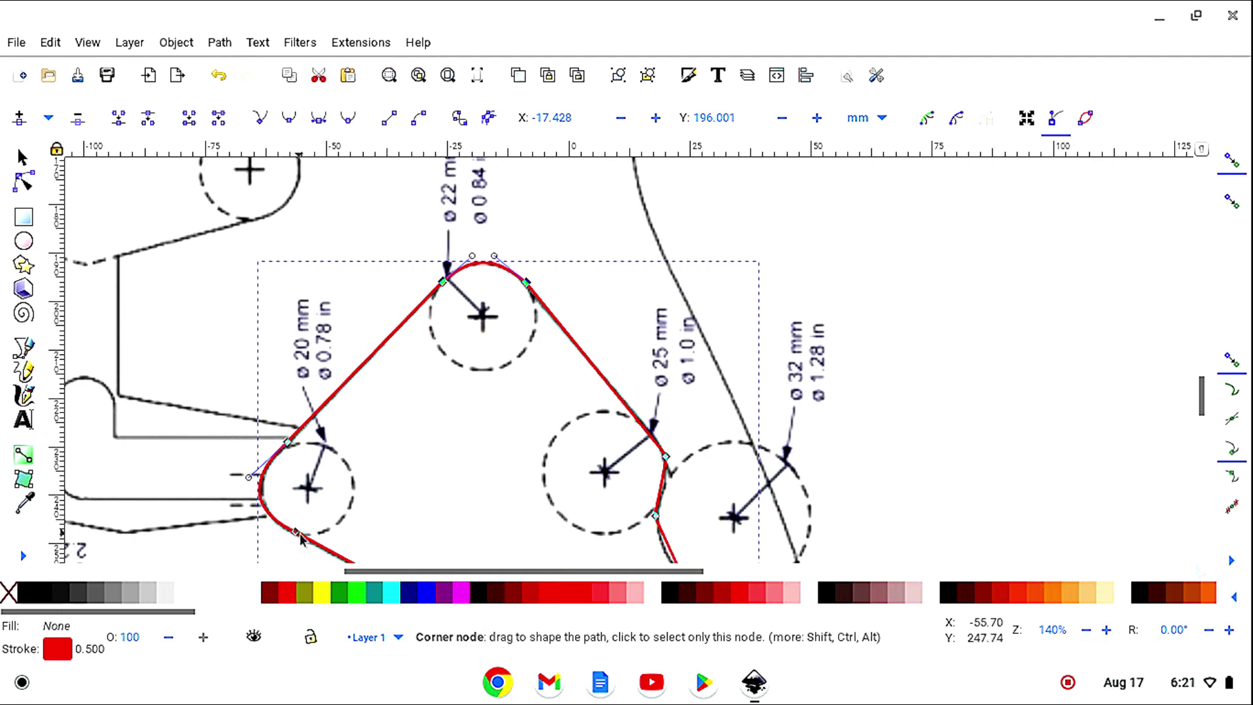
click(296, 533)
drag(253, 514, 260, 520)
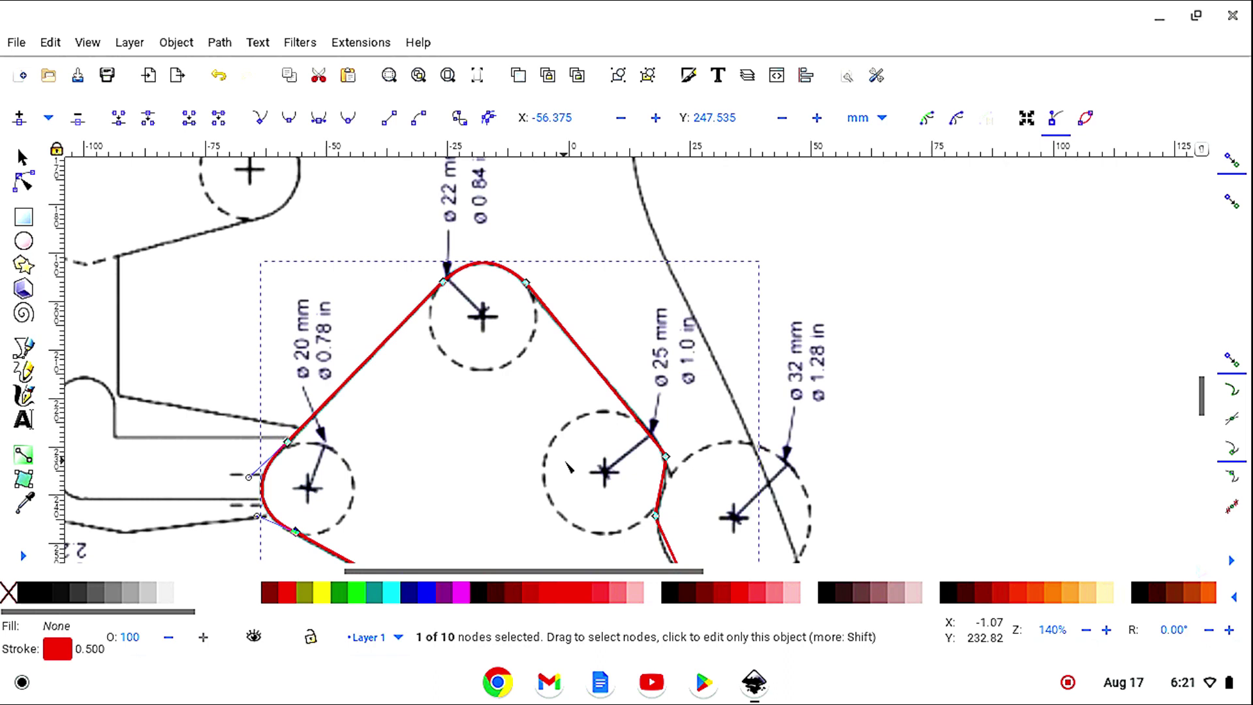
Step: Curve the lower straight side so it follows the circle
scroll(568, 467, down, 12)
scroll(626, 399, up, 9)
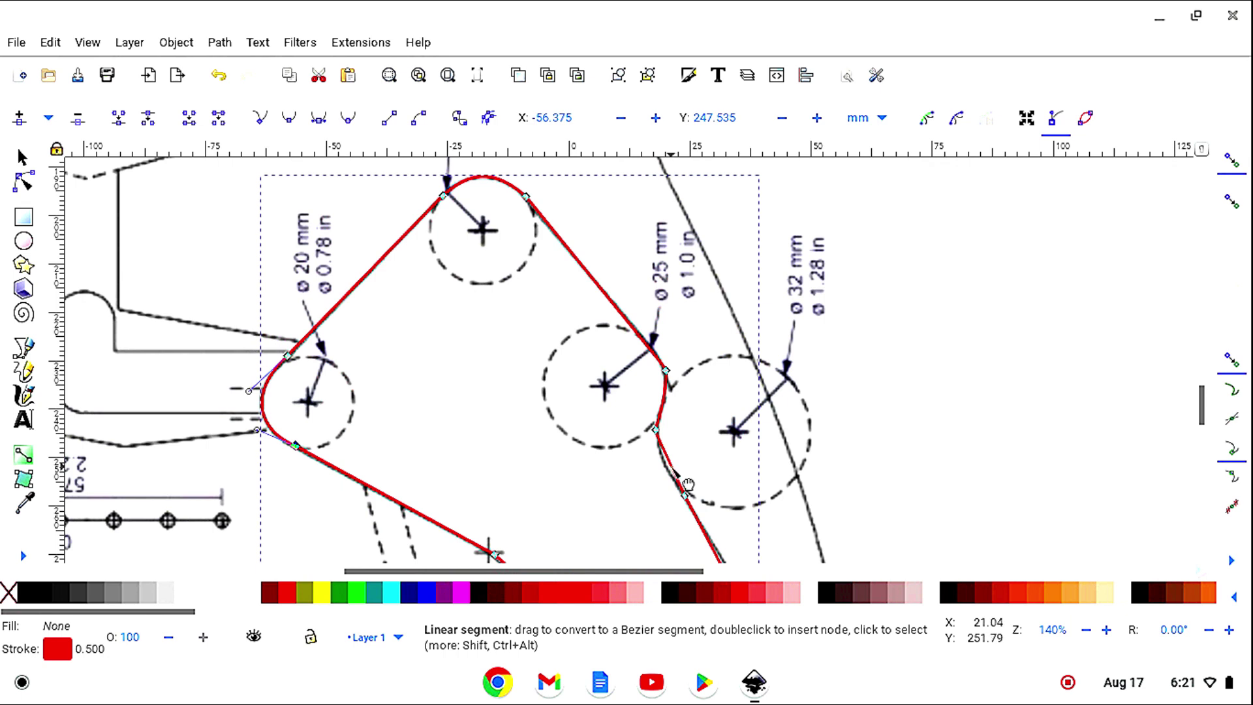
drag(689, 485, 667, 475)
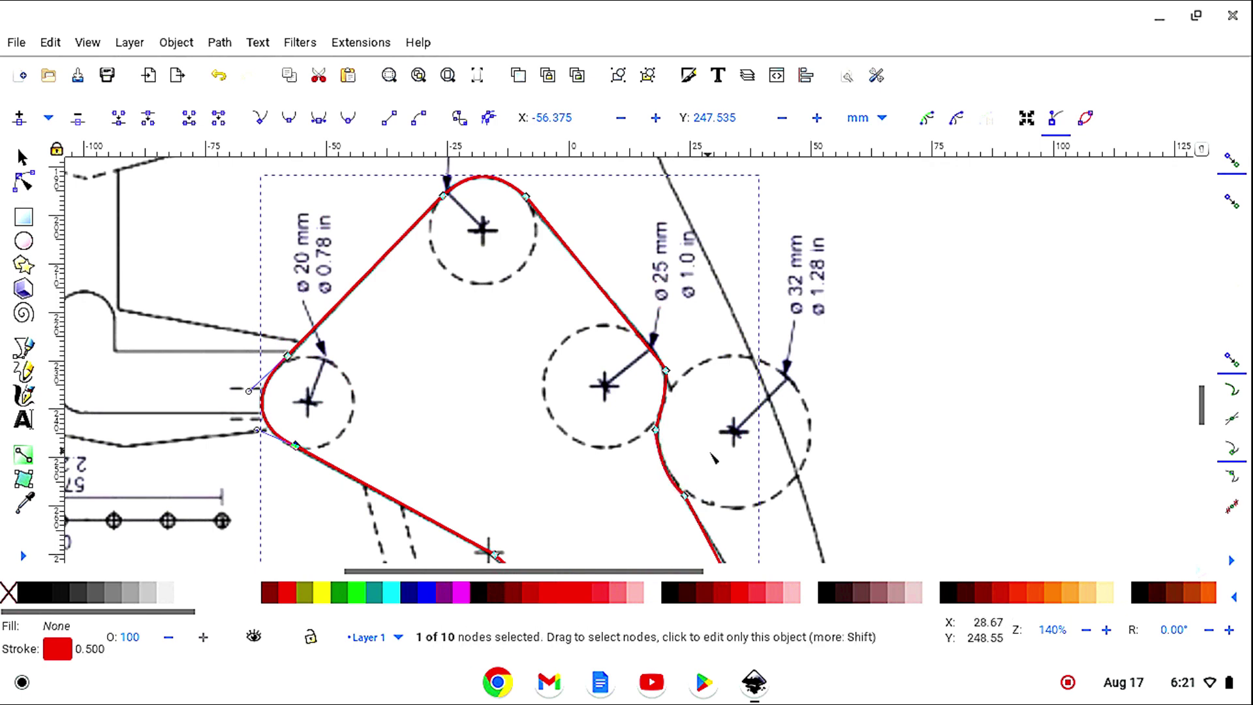
scroll(760, 378, down, 5)
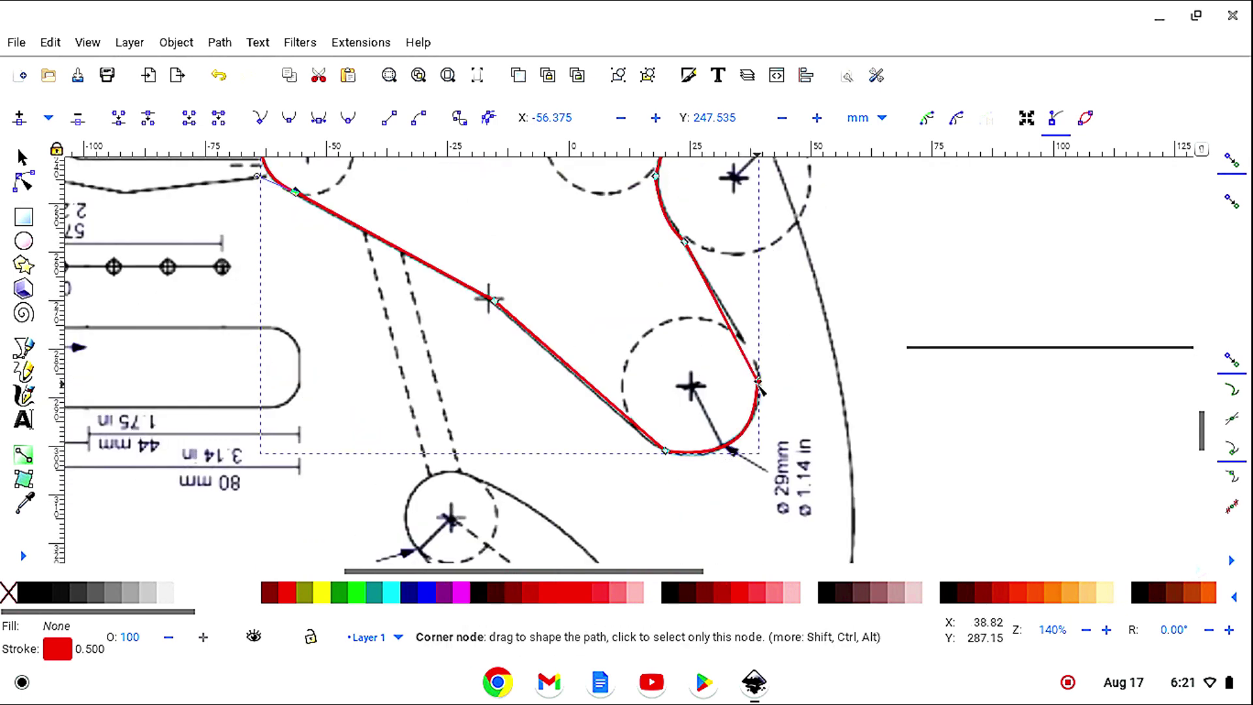
Step: Bend the straight right-side segment into a curve along the circle
click(758, 381)
click(752, 369)
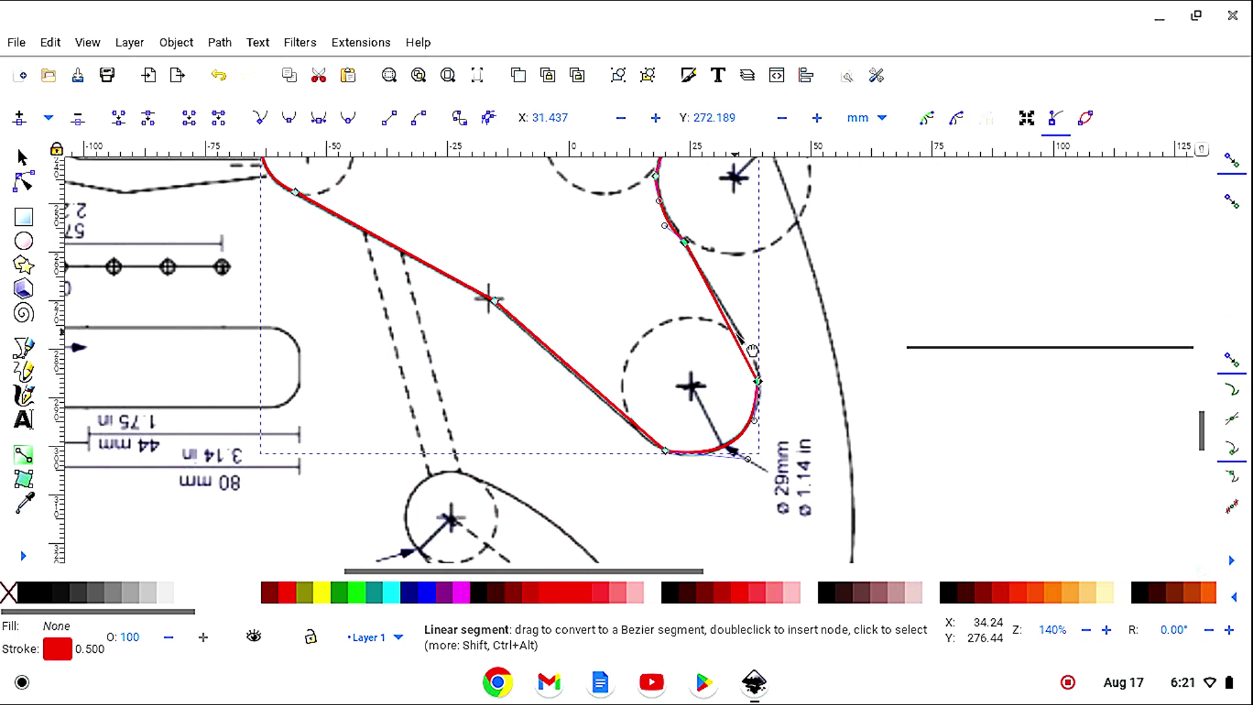
drag(742, 341, 744, 335)
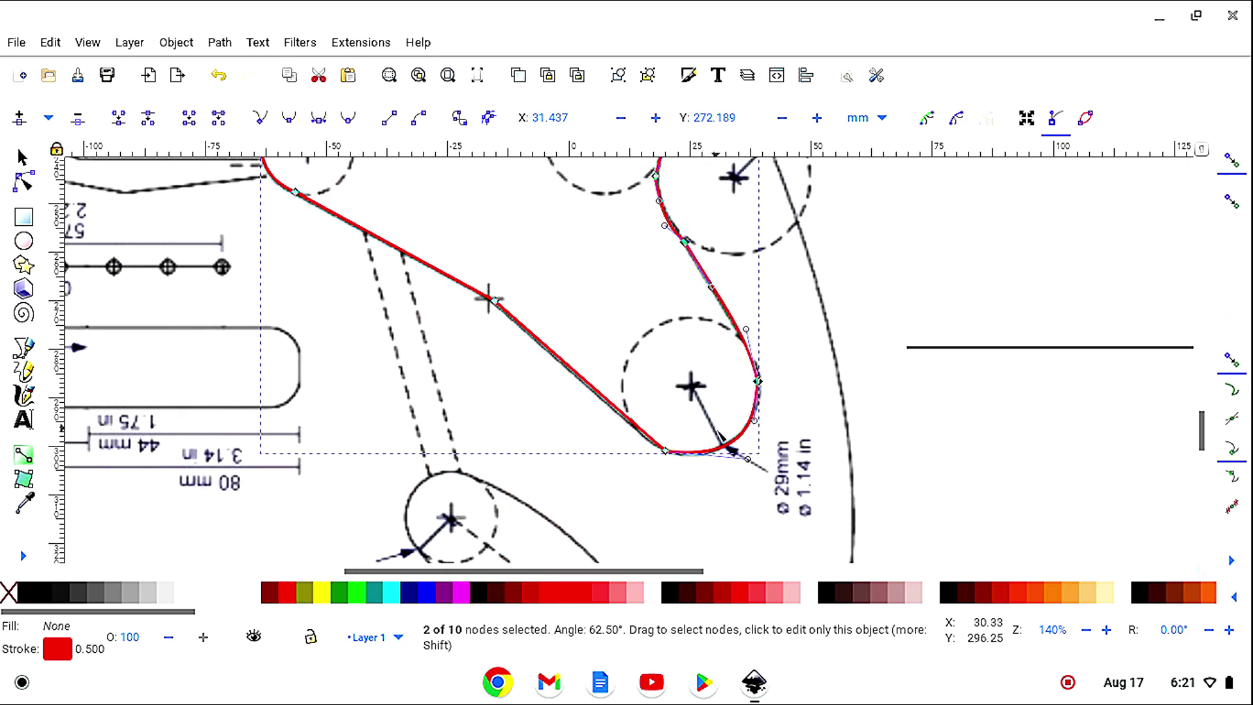
Step: Adjust the bottom node's handle so the curve wraps around the 29 mm circle
click(665, 450)
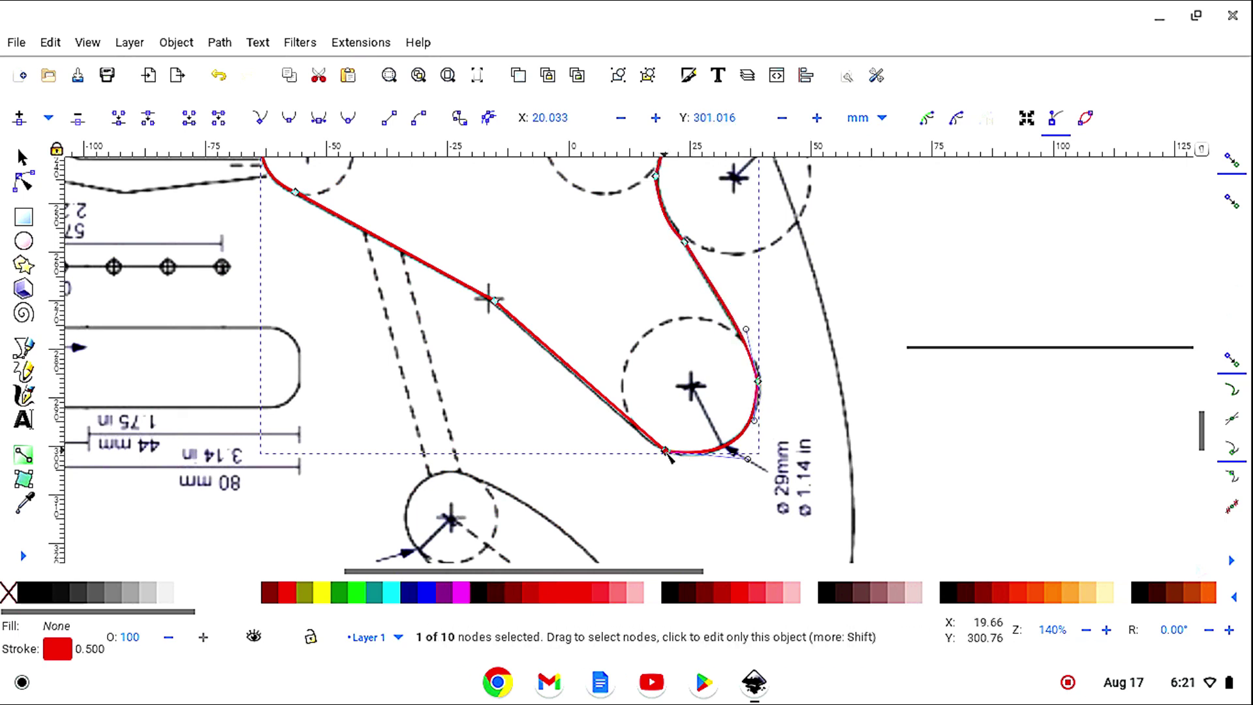
drag(747, 459, 729, 473)
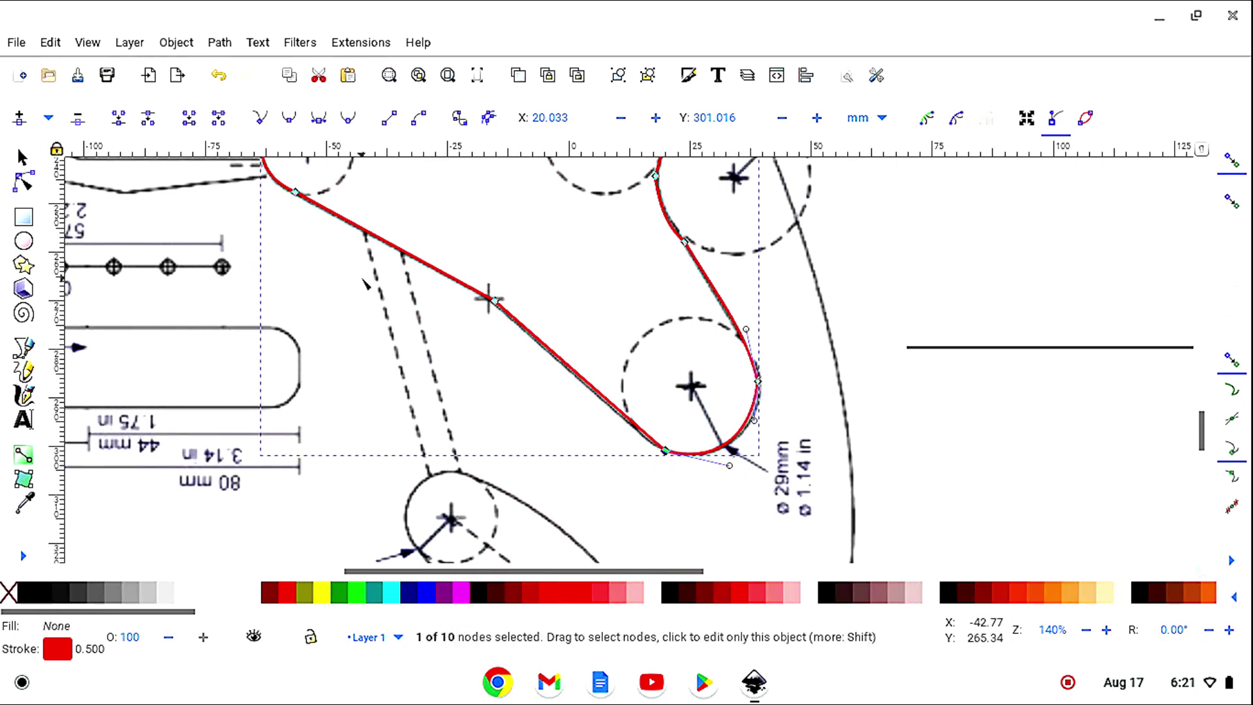
scroll(366, 285, up, 5)
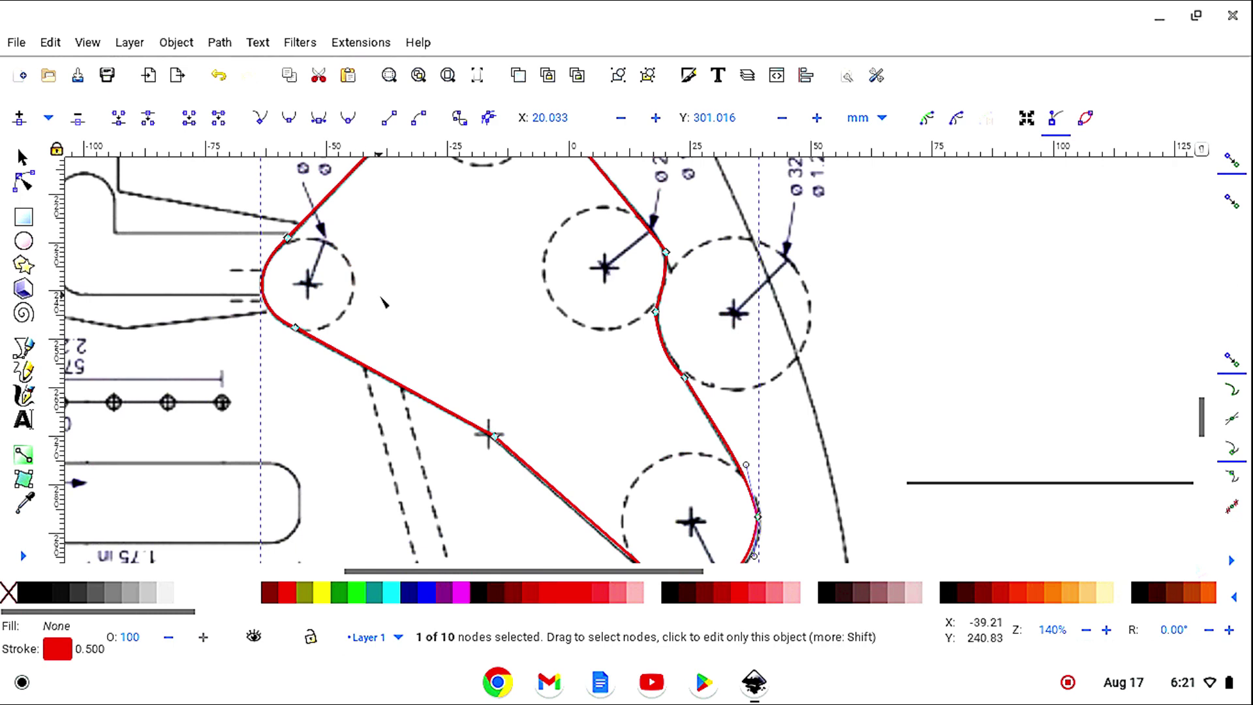
scroll(383, 303, up, 4)
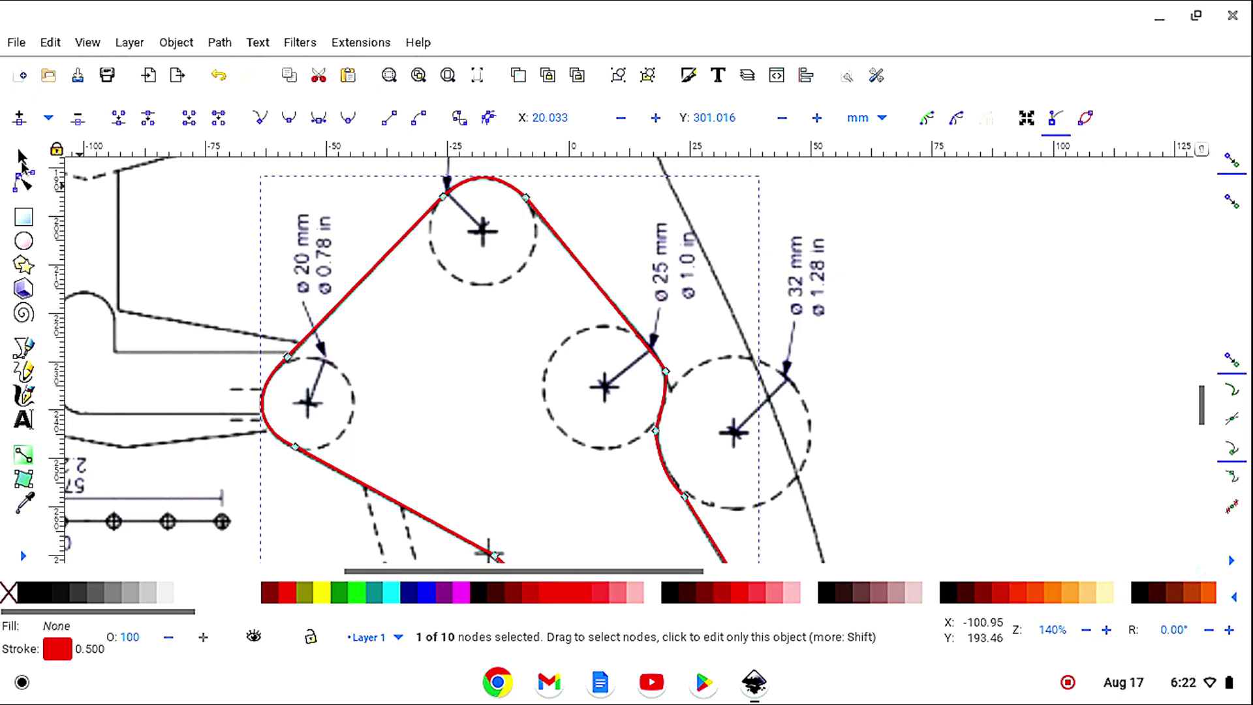
click(22, 159)
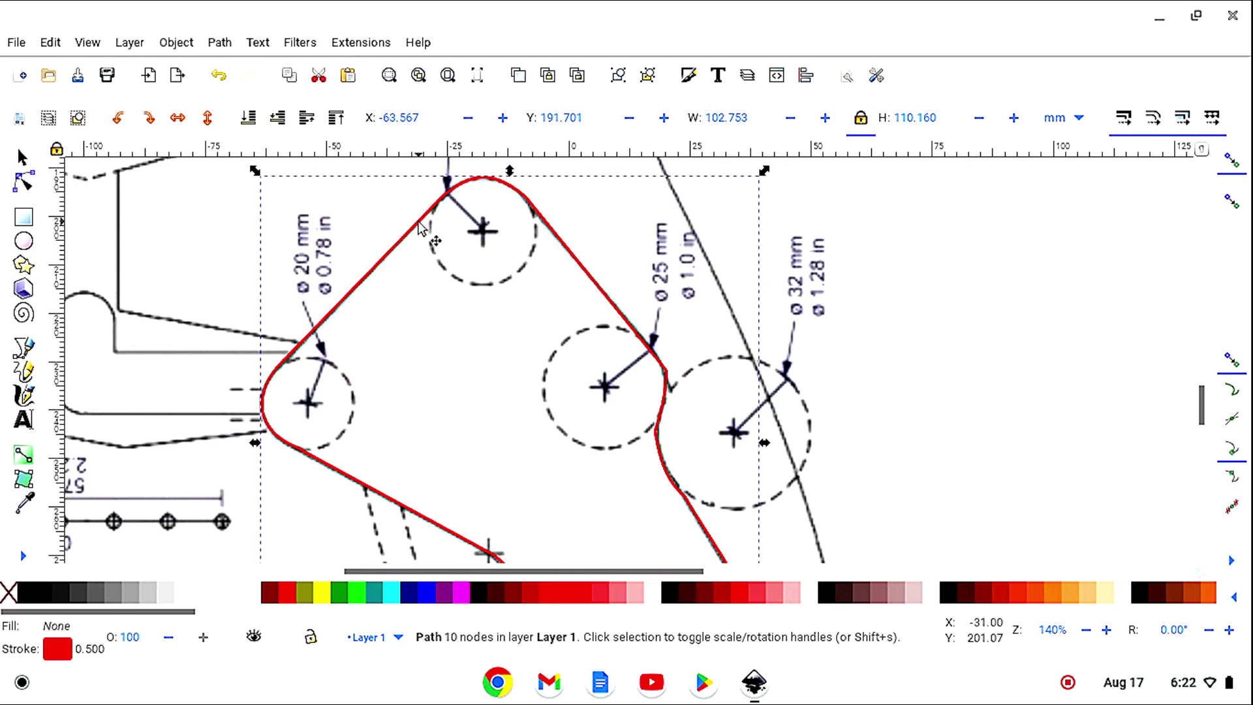
Step: Set the outline's stroke to black and zoom out from it
shift+click(28, 594)
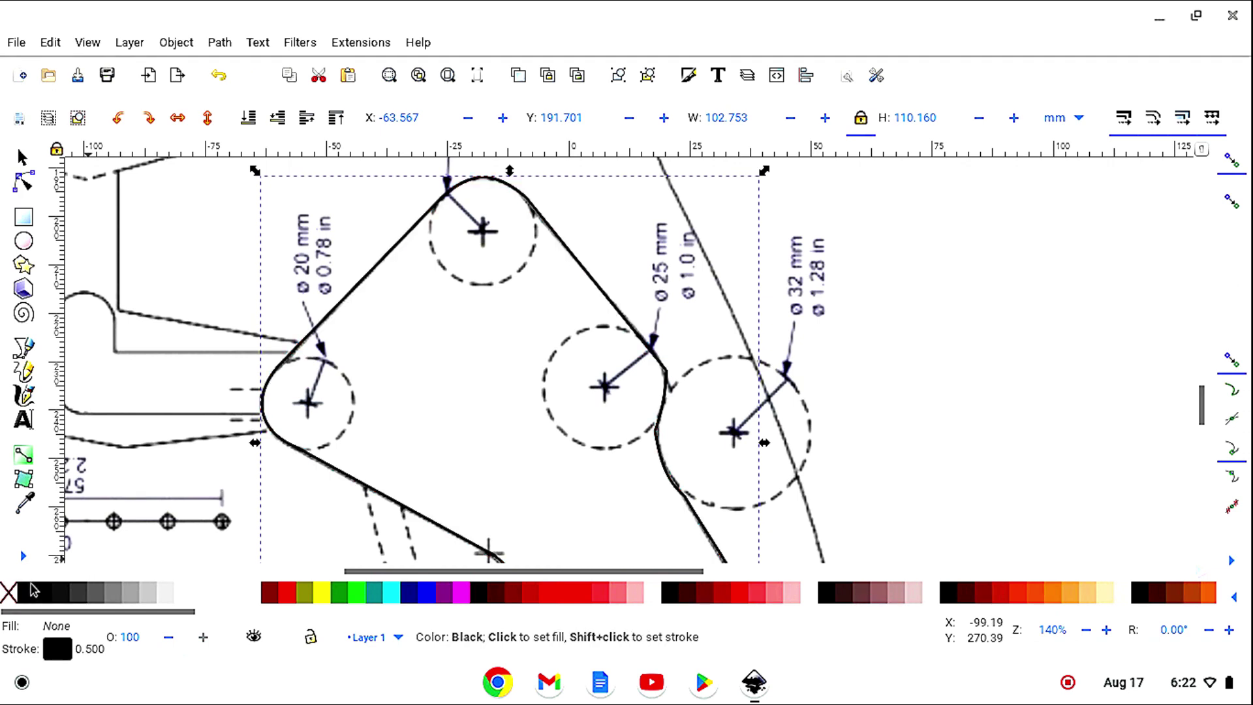
click(24, 558)
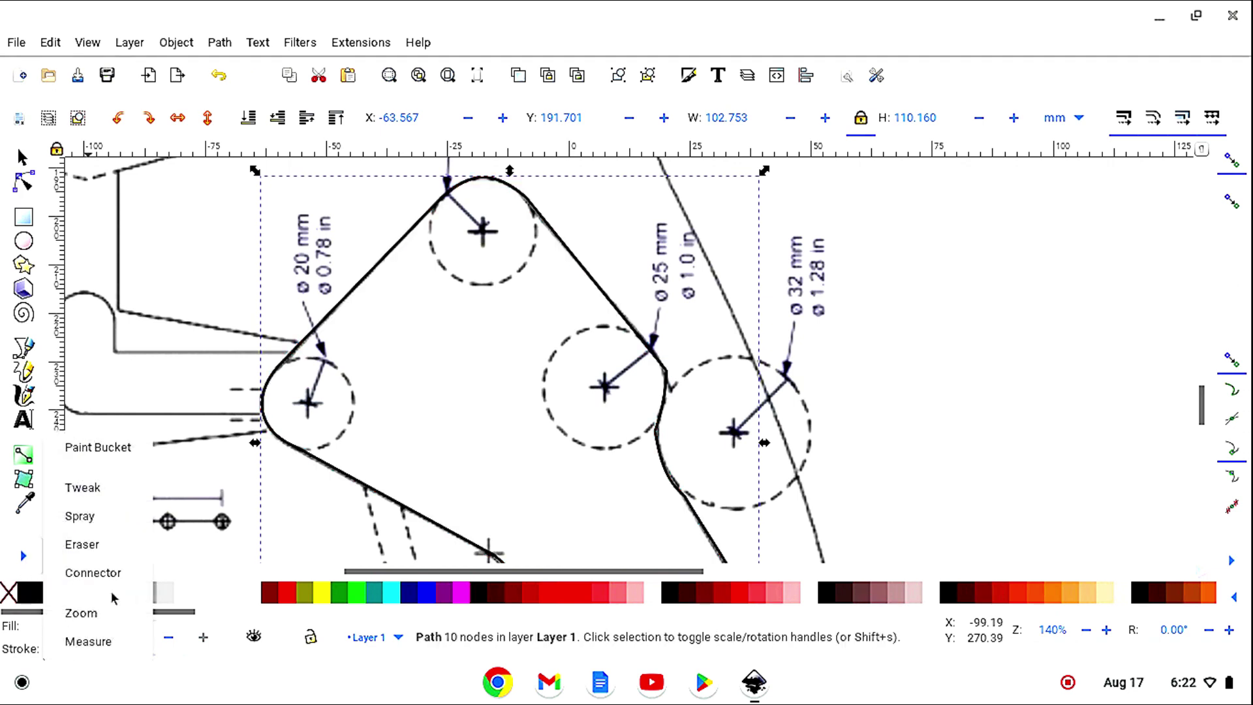
click(103, 612)
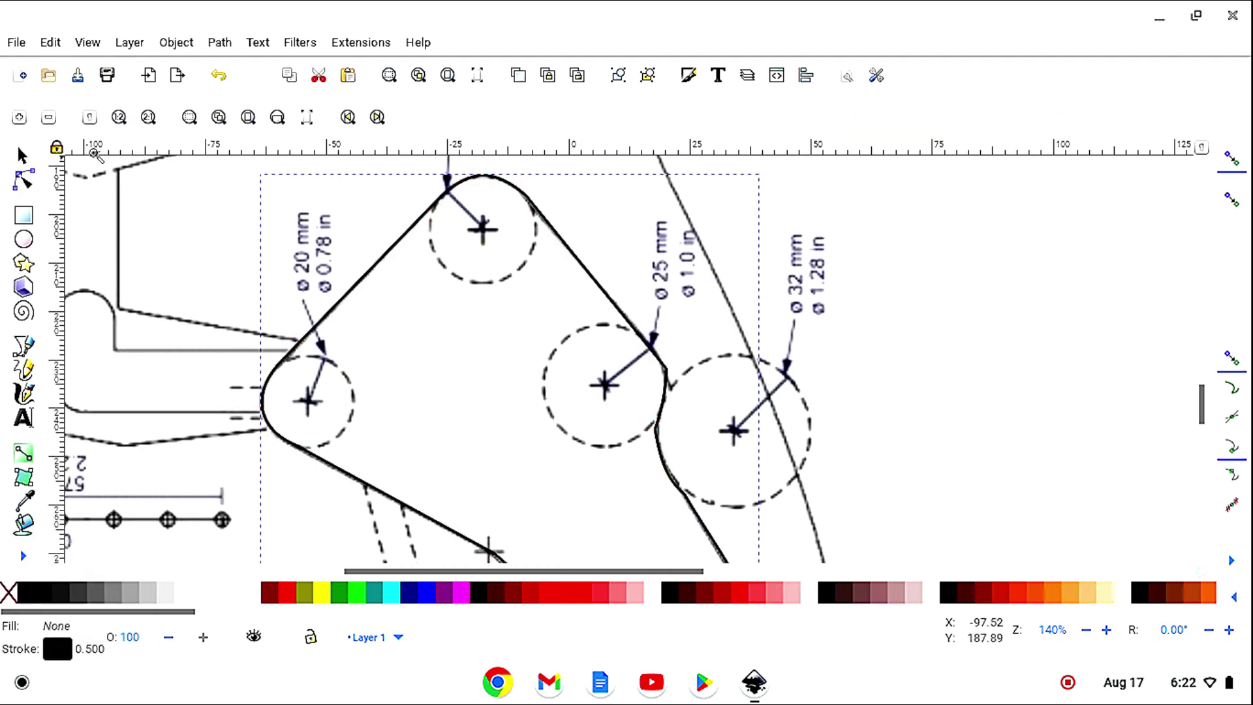
click(48, 118)
Step: Zoom out to 25%, fill the outline white, and drag the guitar image left
click(48, 118)
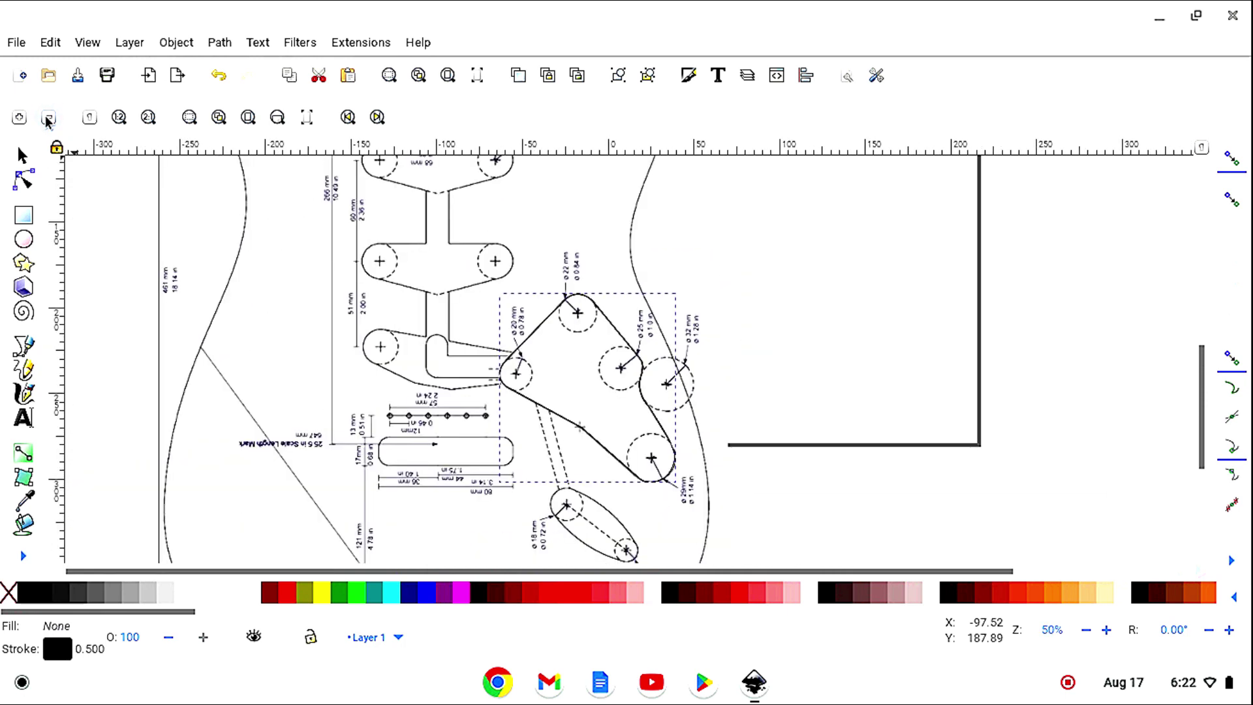
click(49, 118)
click(48, 118)
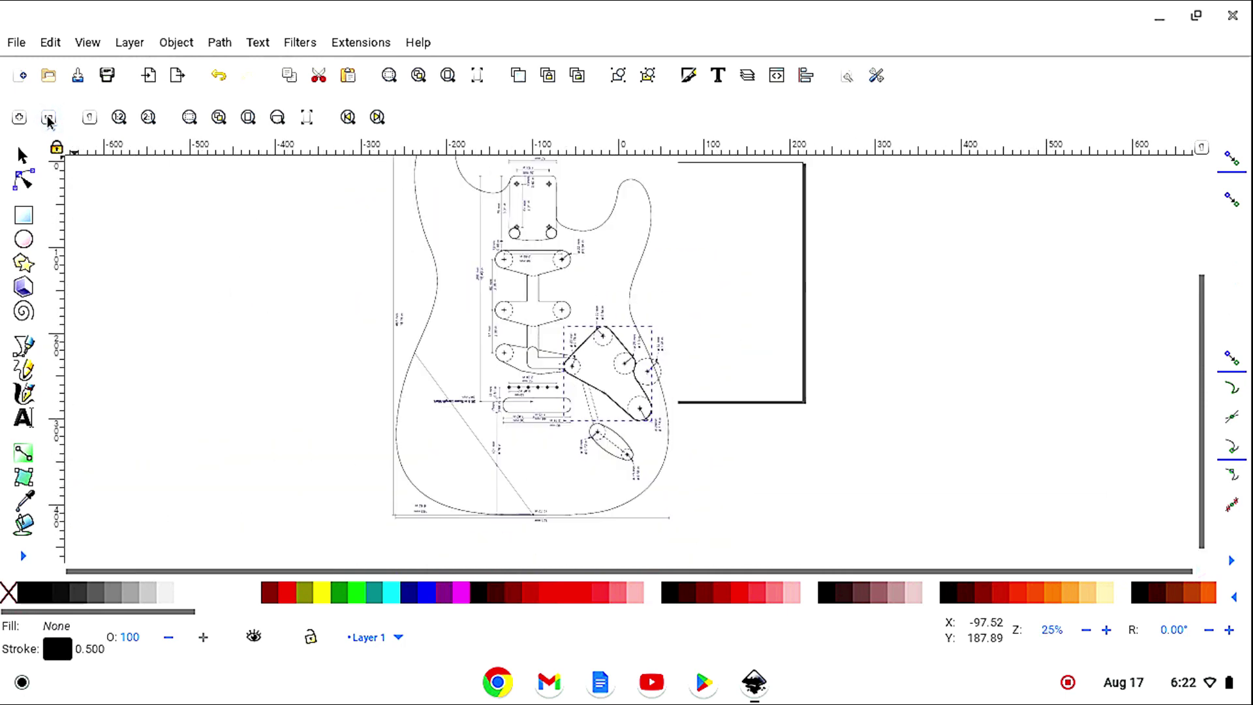
click(36, 160)
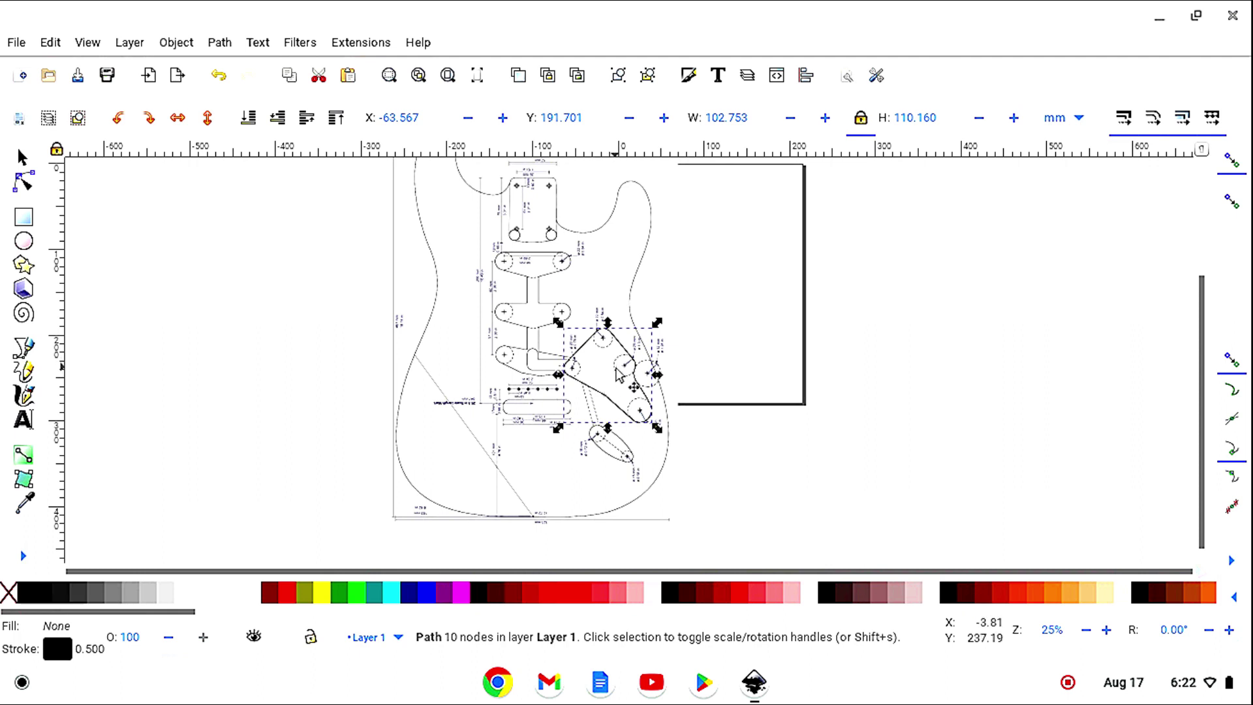
click(253, 595)
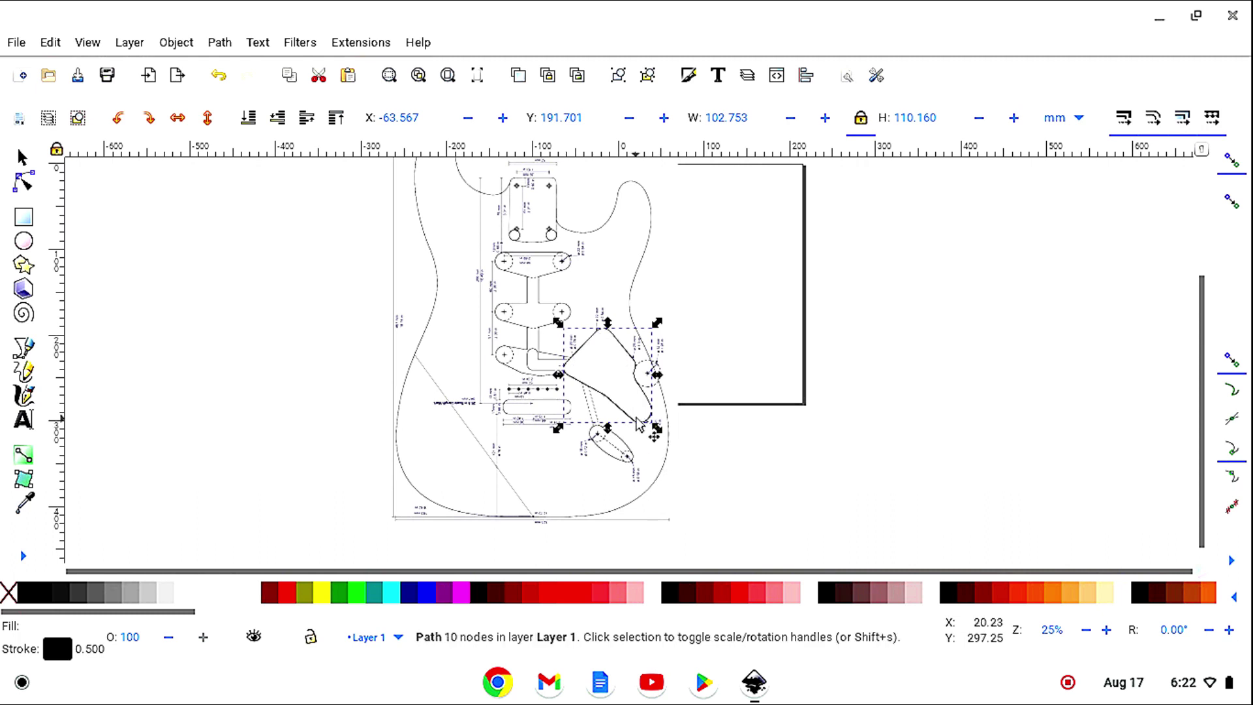
drag(486, 419, 315, 417)
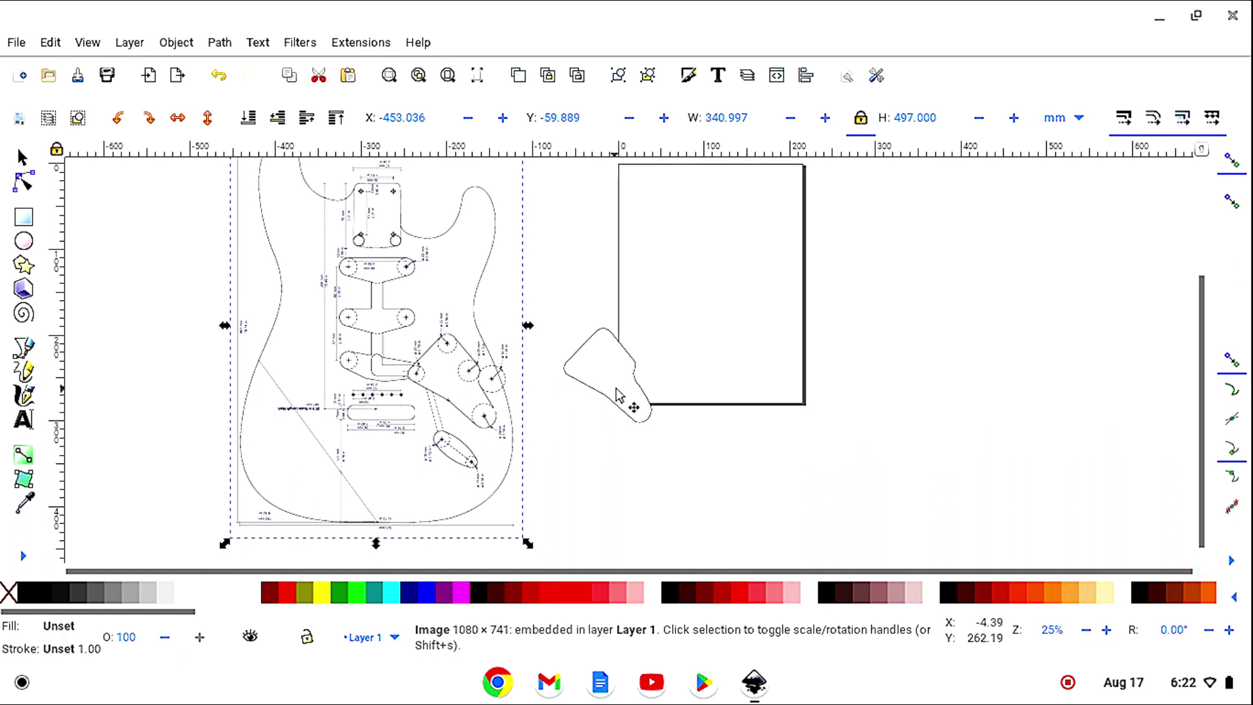
Step: Move the outline onto the US Letter page and delete the guitar reference image
drag(617, 394, 730, 291)
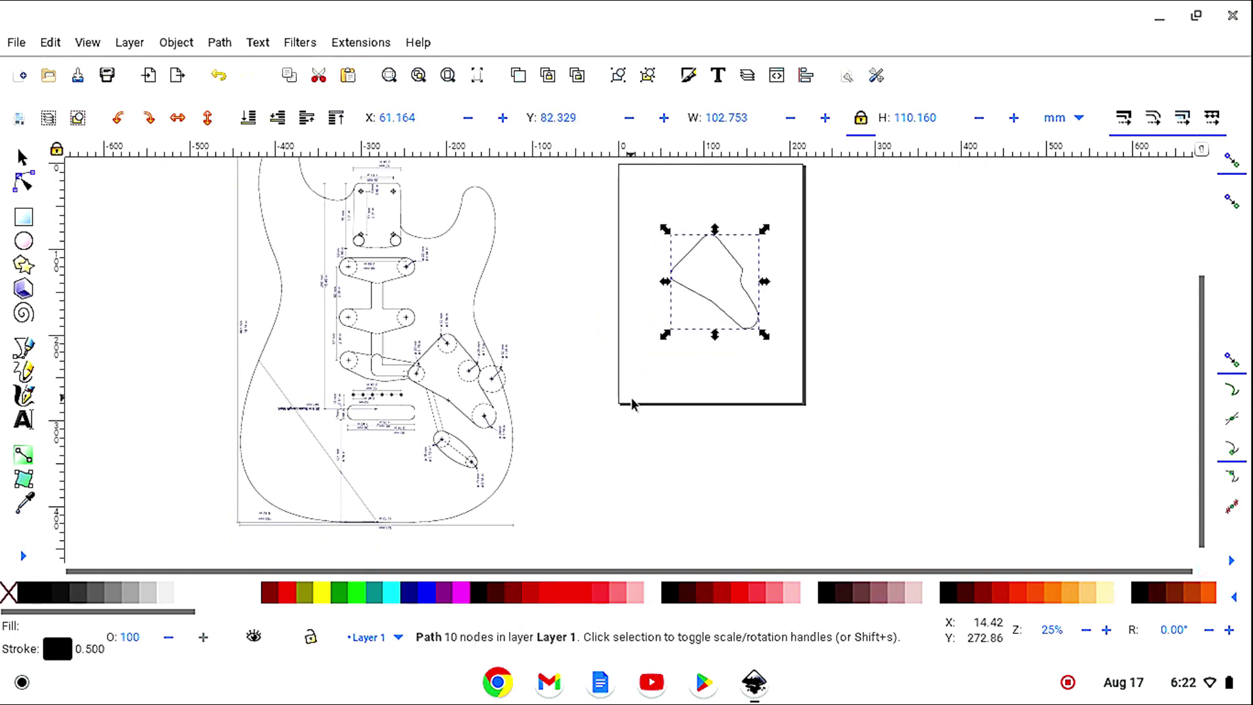
click(491, 503)
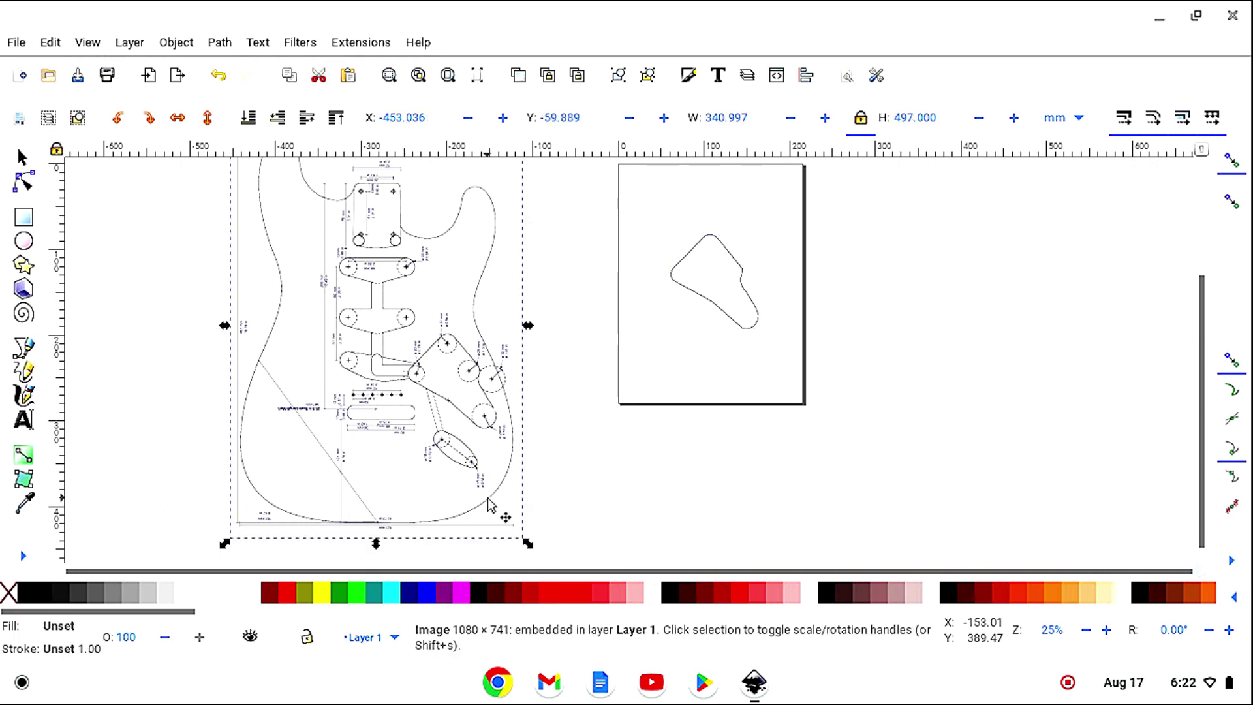
key(Delete)
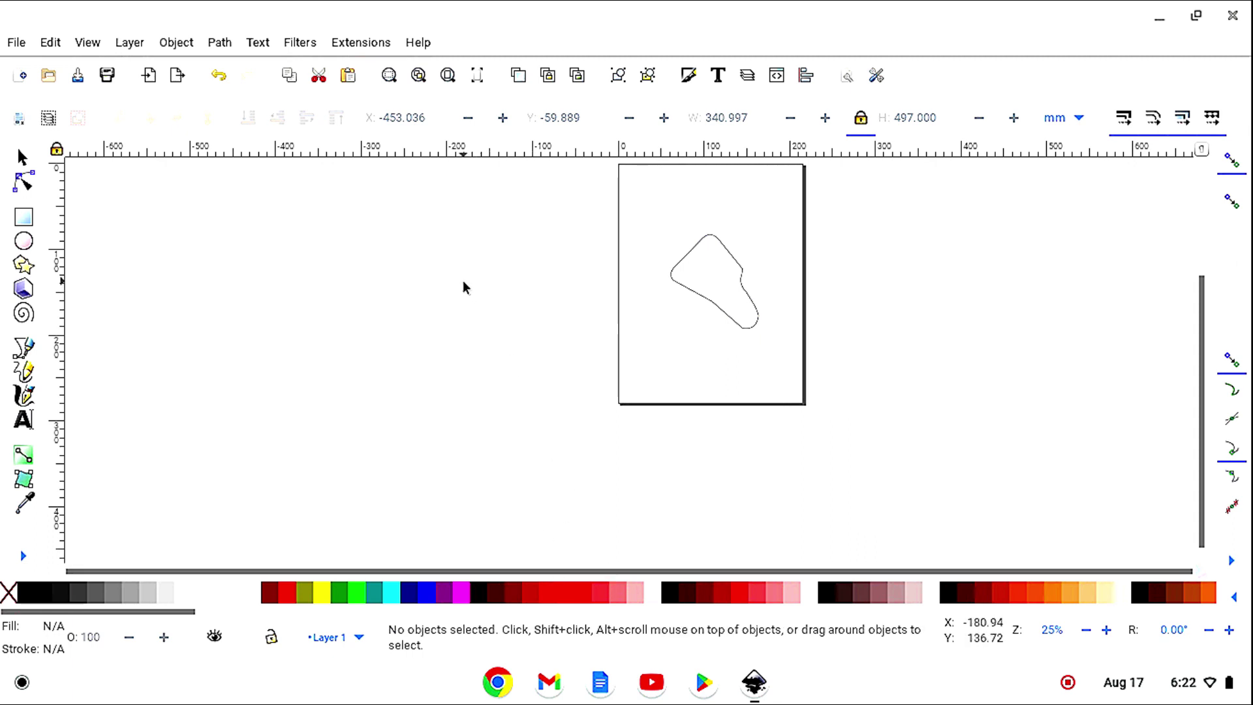
Step: Save the drawing as 'strat control cavity.svg' in the home folder
click(77, 77)
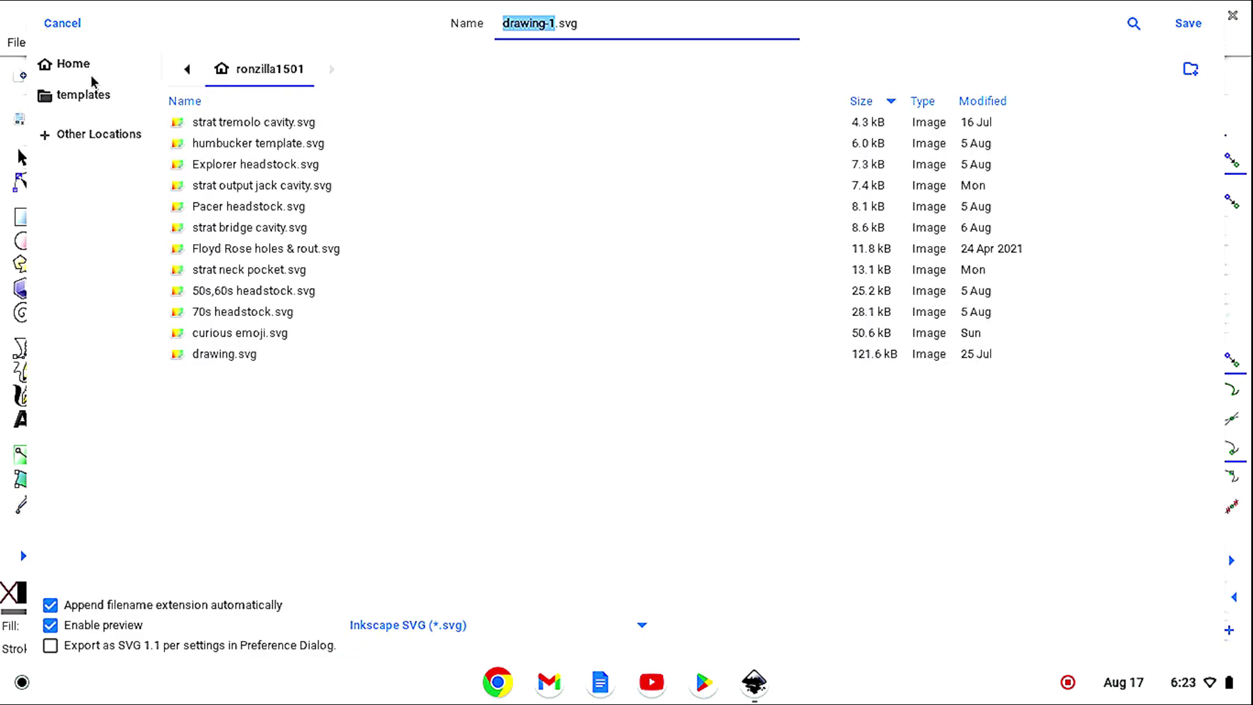
text(s)
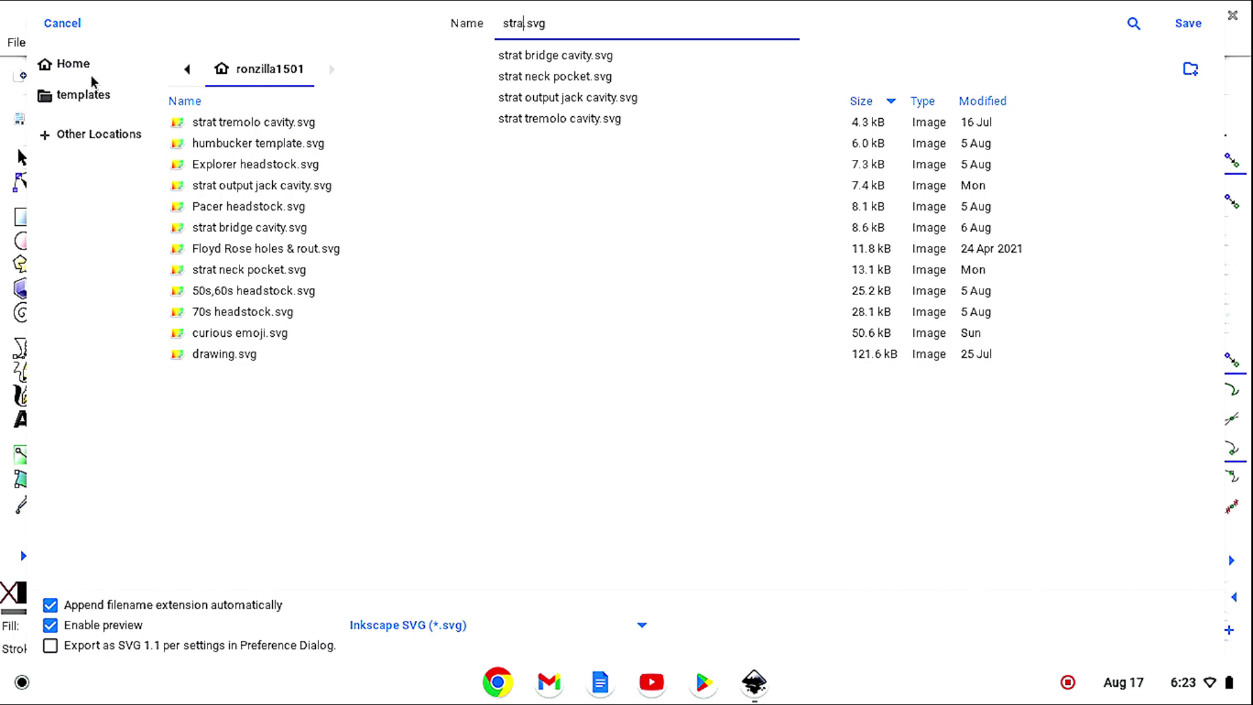
text(trat control)
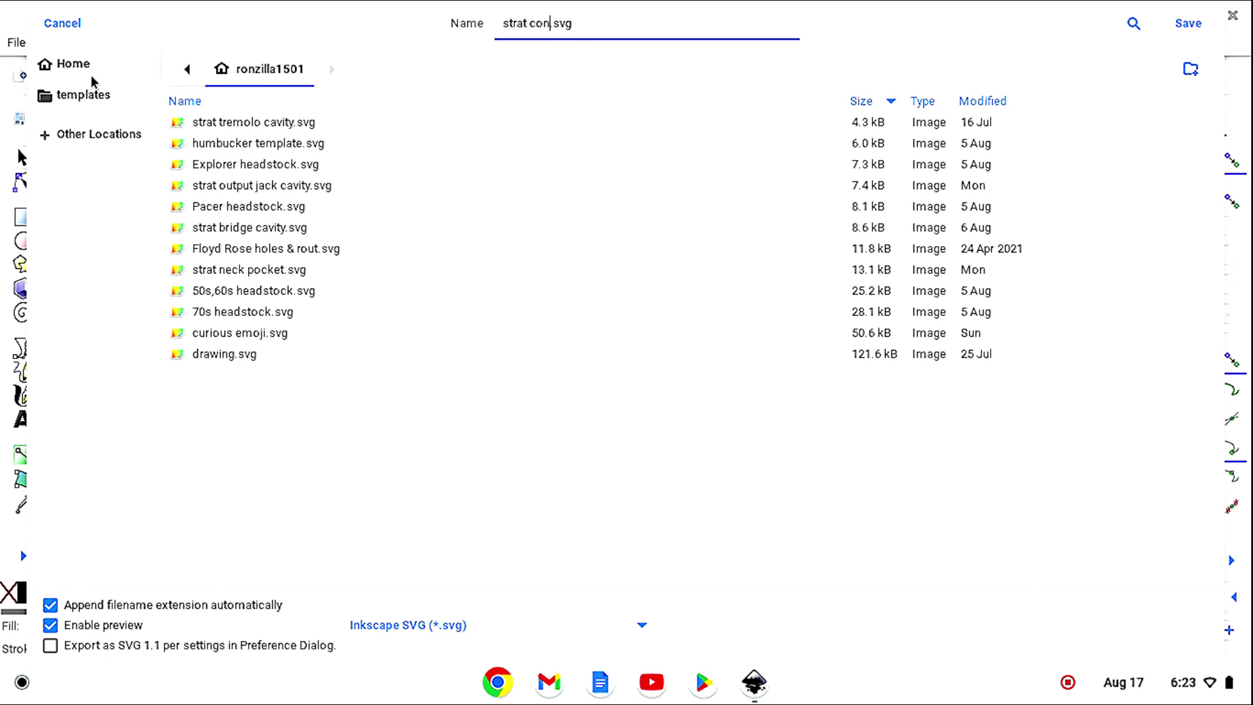
text( cavity)
key(Return)
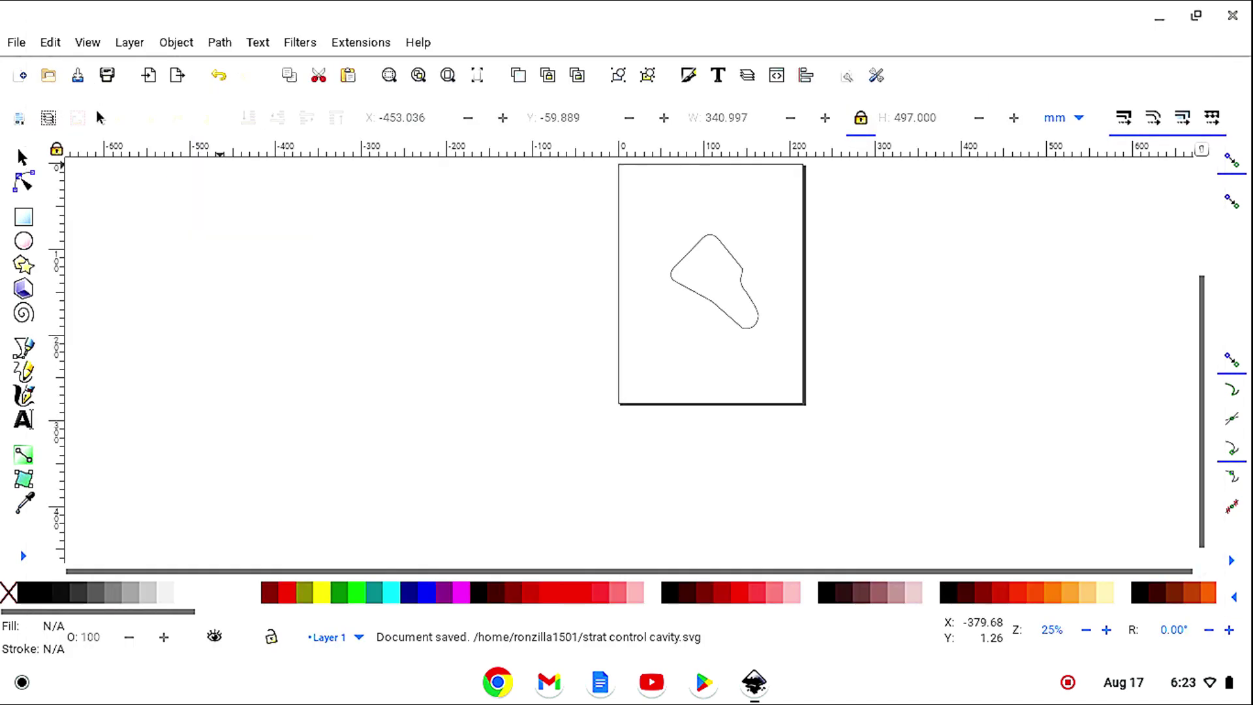